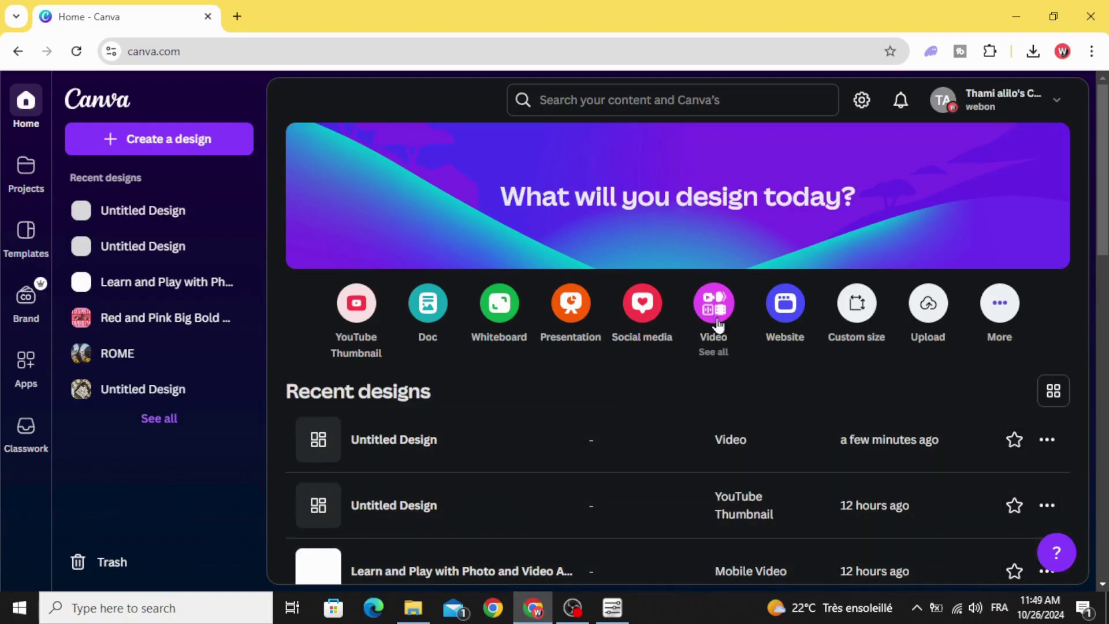
Create a blank Video (1080p) design from the Canva home page.
click(718, 306)
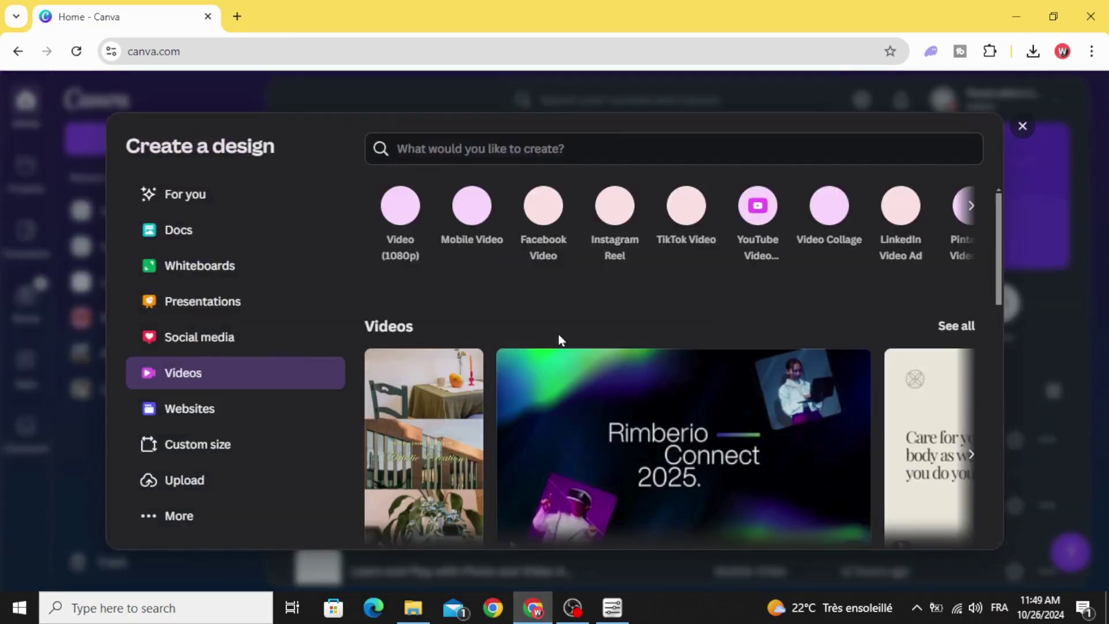
click(400, 207)
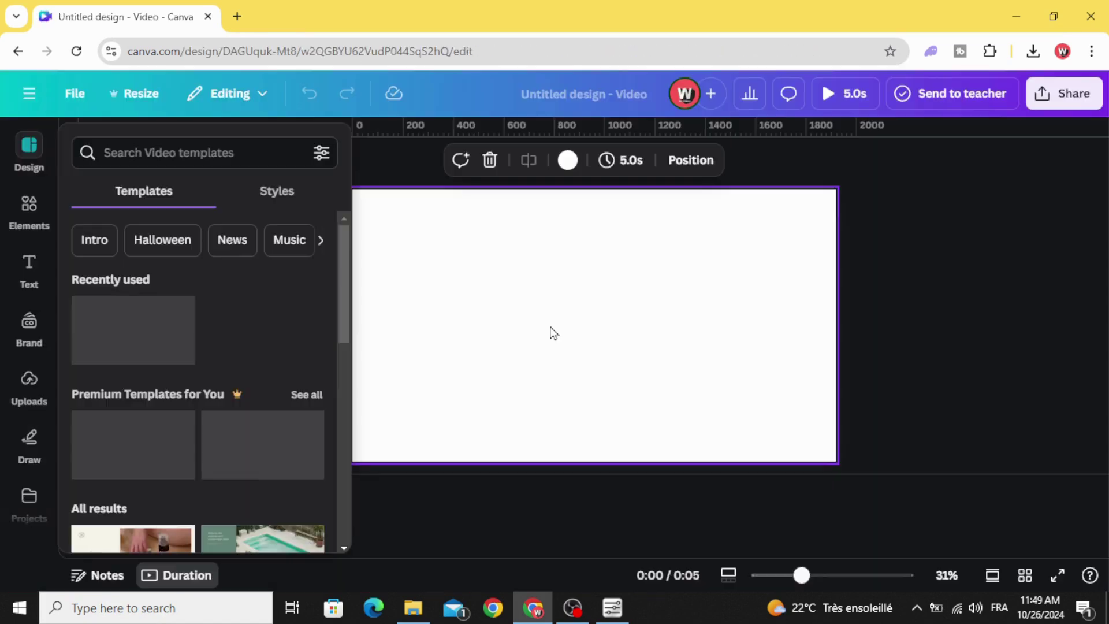
Add a square from Elements, stretch it to the page height and centre it.
click(30, 208)
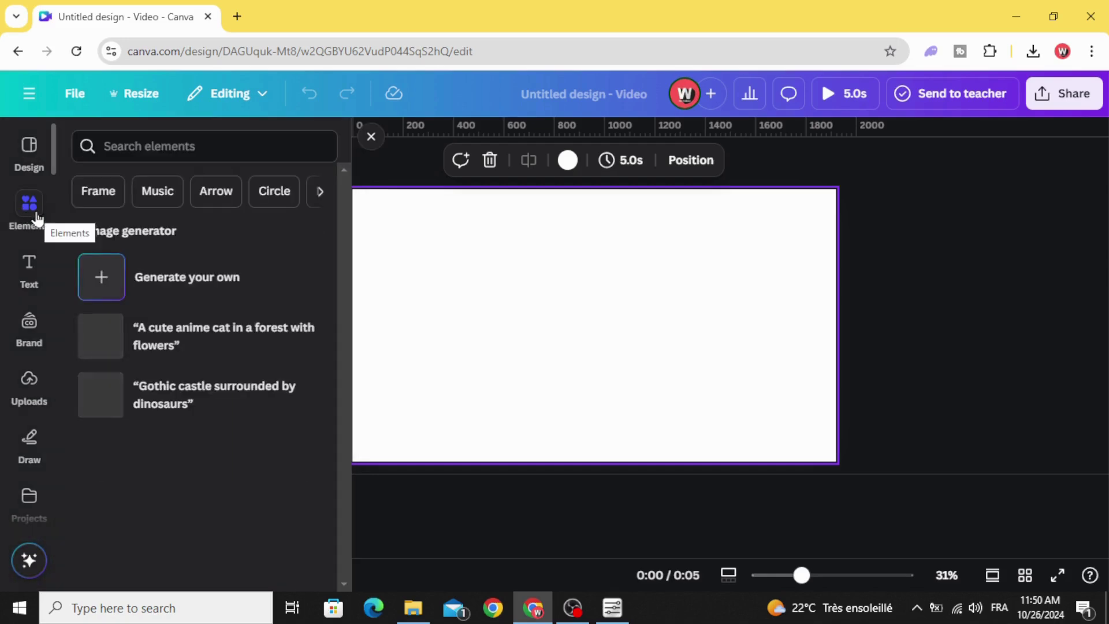
scroll(143, 308, down, 3)
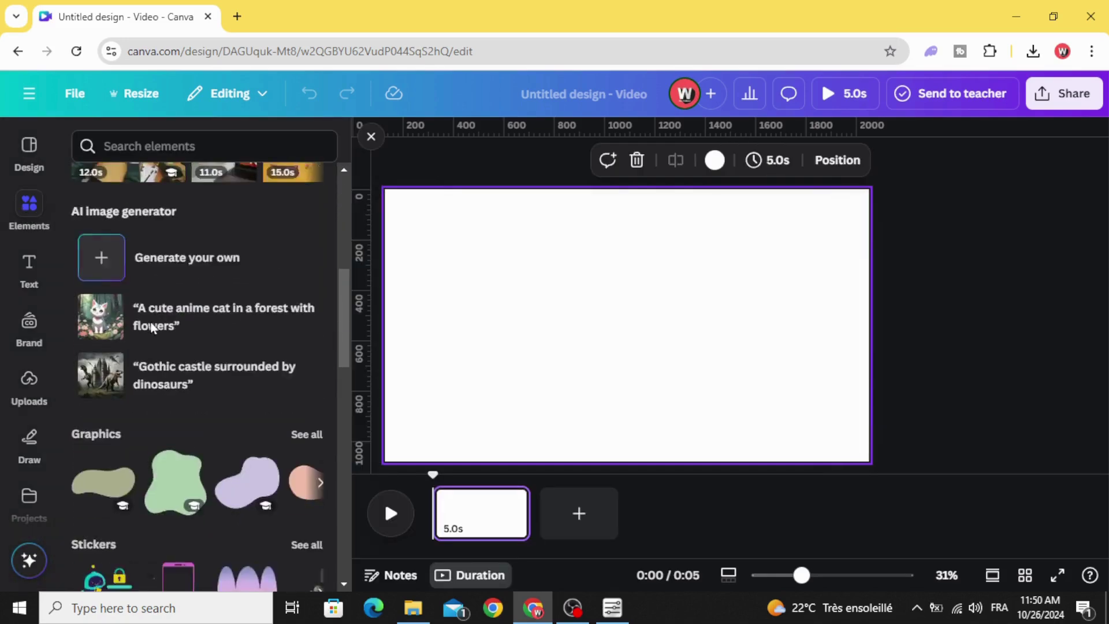
scroll(147, 316, down, 3)
mouse_move(94, 398)
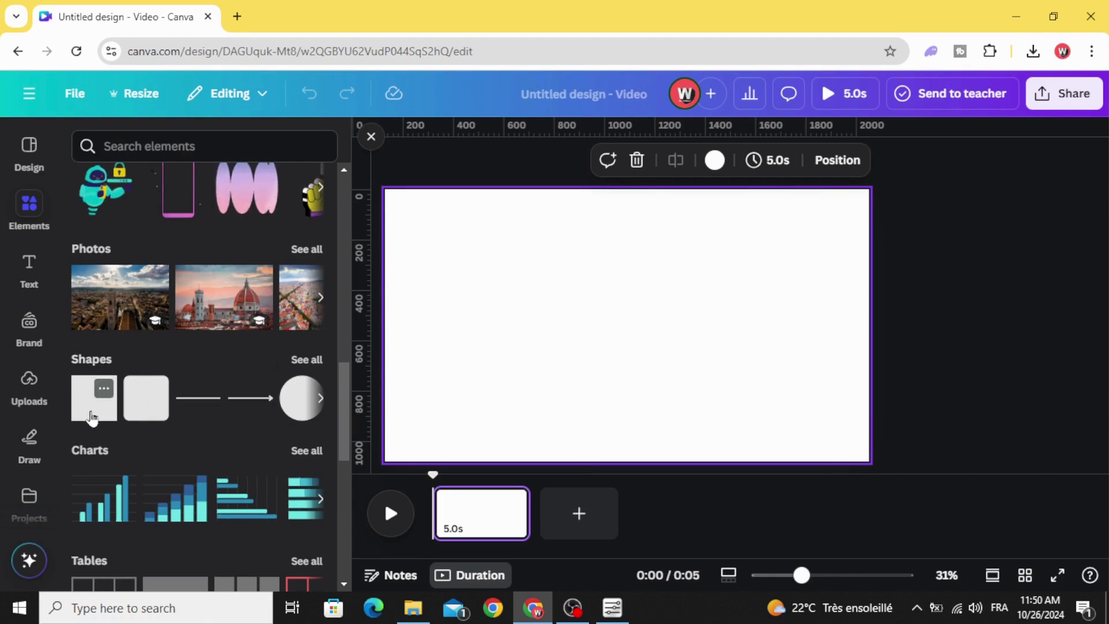
click(87, 404)
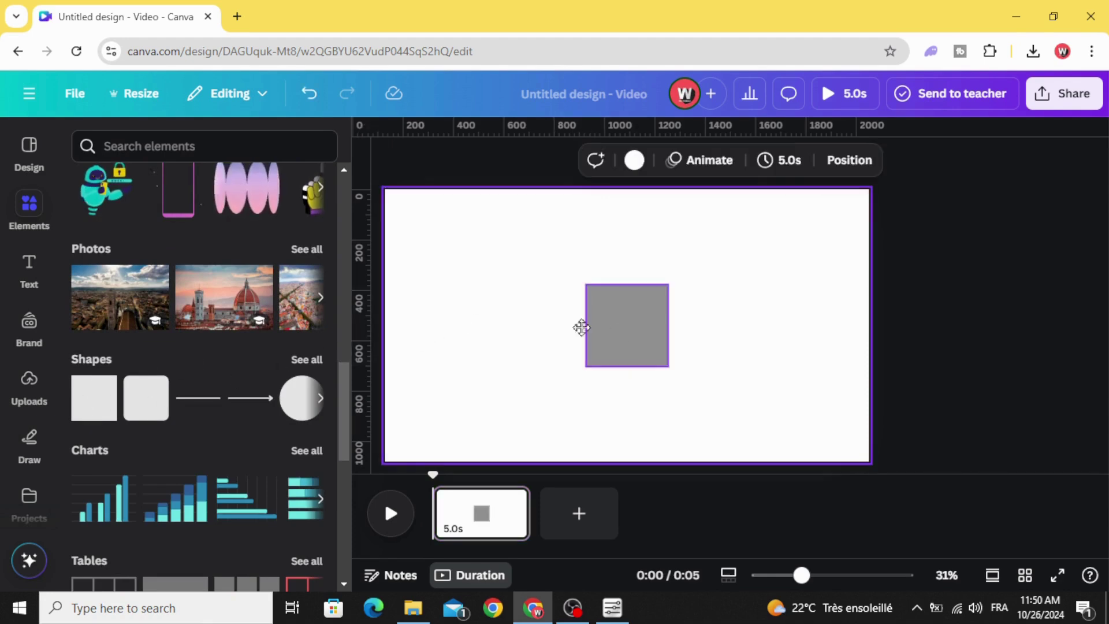
mouse_move(627, 325)
mouse_down()
mouse_move(509, 245)
mouse_move(507, 256)
mouse_move(763, 244)
mouse_up()
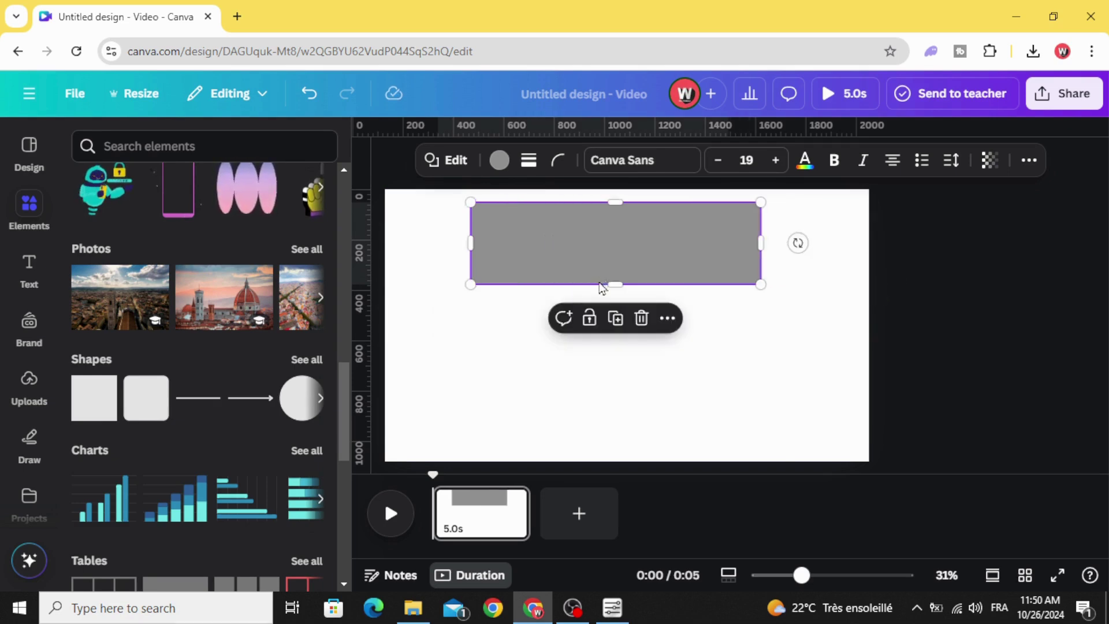
drag(614, 286, 616, 450)
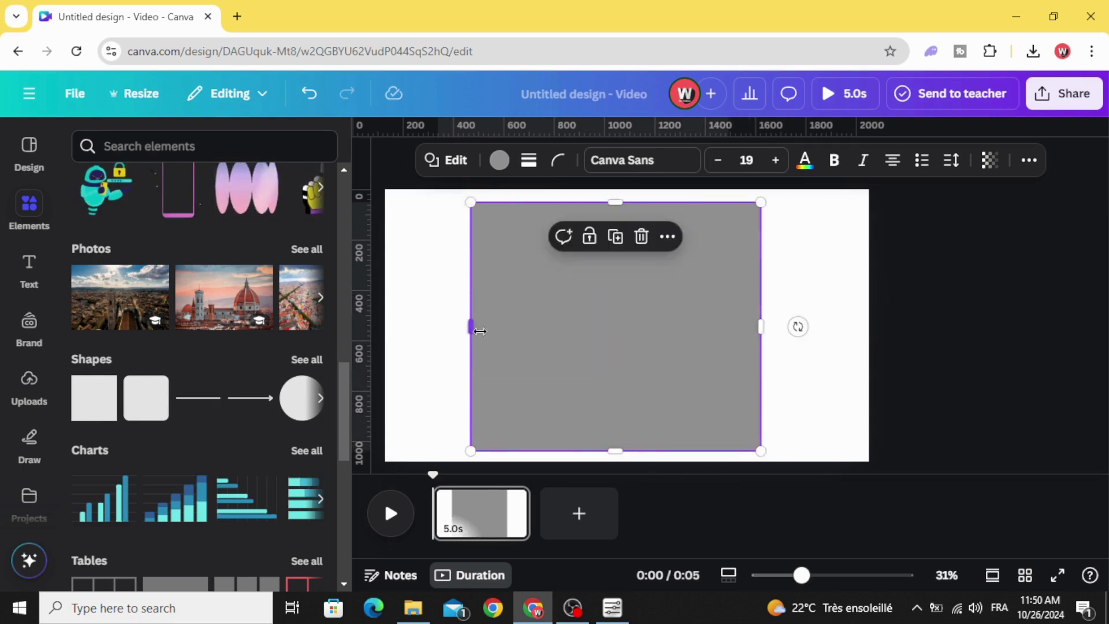
drag(472, 329, 498, 328)
drag(619, 325, 614, 323)
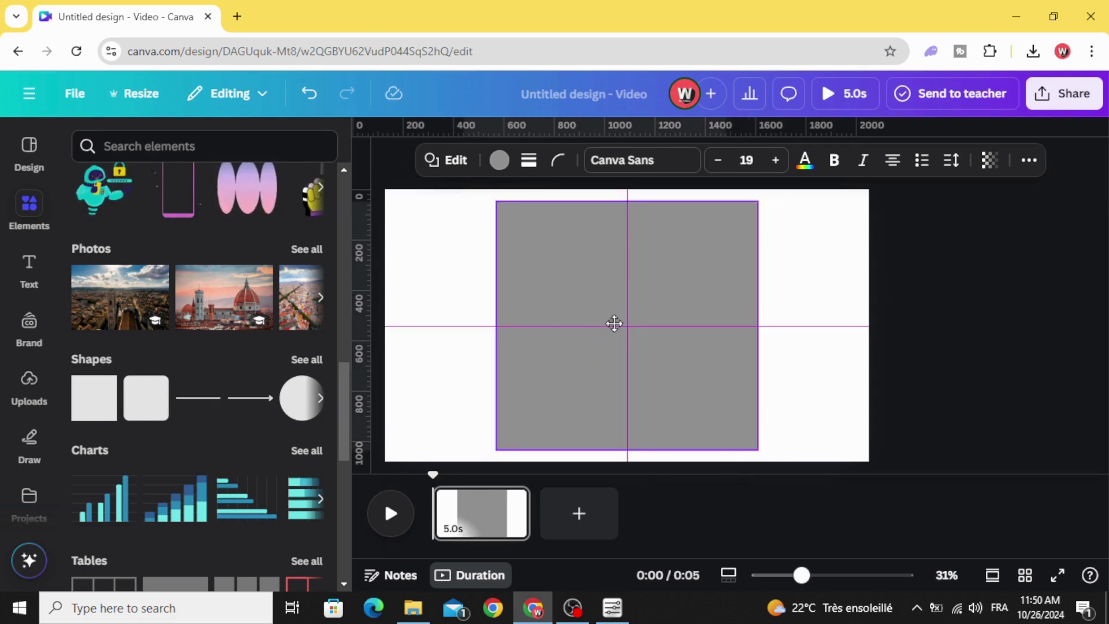
Fill the square with solid black.
click(500, 160)
click(91, 430)
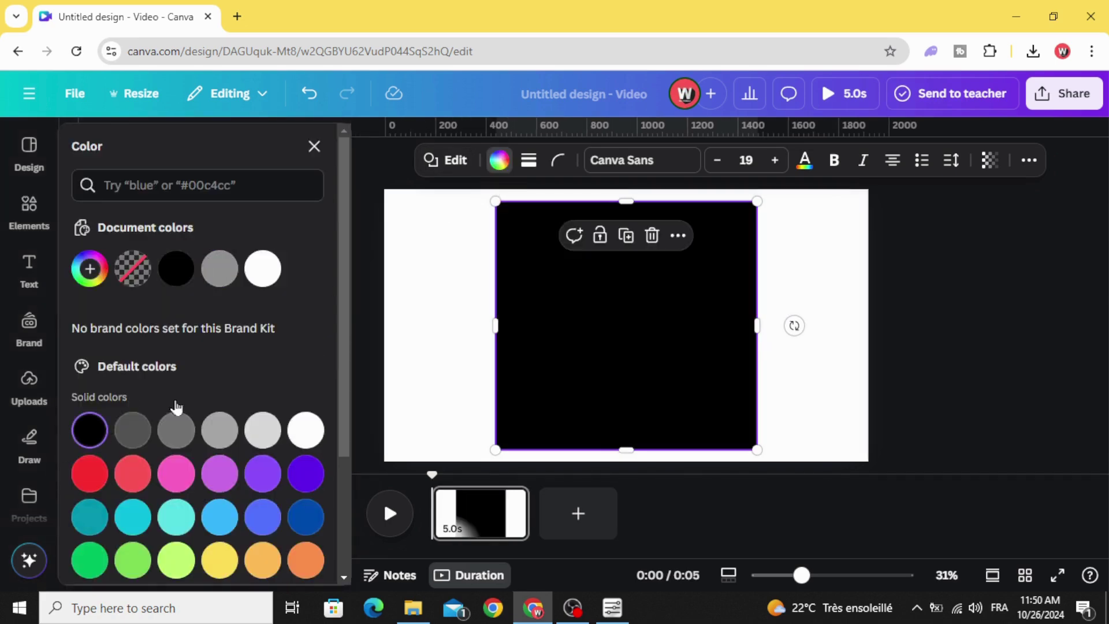
click(413, 349)
Add a 'ROME' heading in Lovelo, enlarge it and move it to the square's top.
click(29, 271)
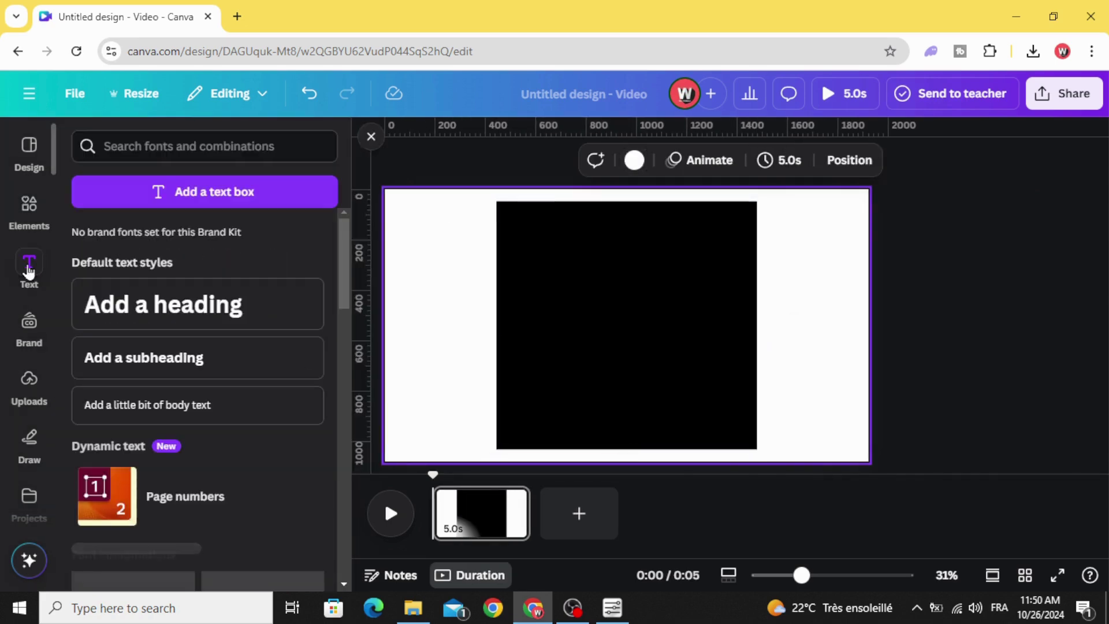
click(163, 304)
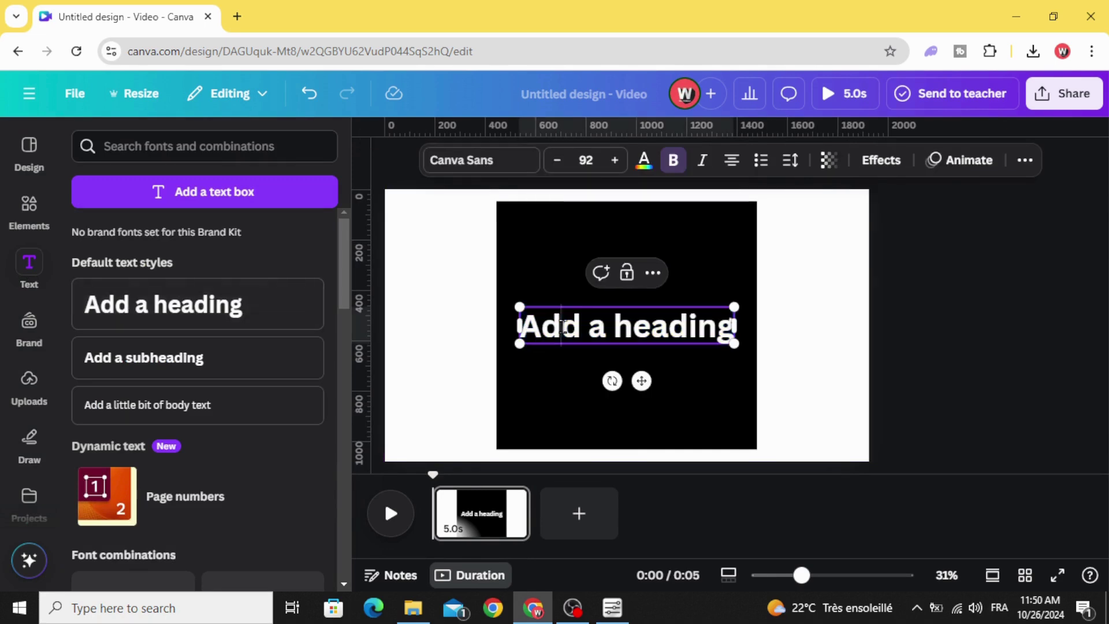
text(ROME)
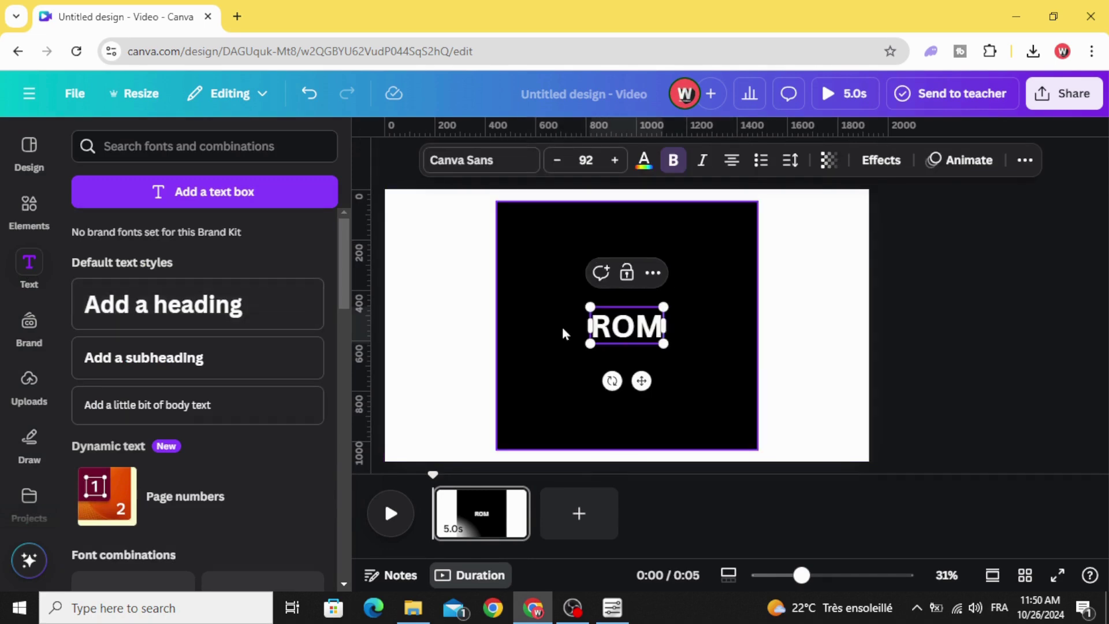
click(460, 160)
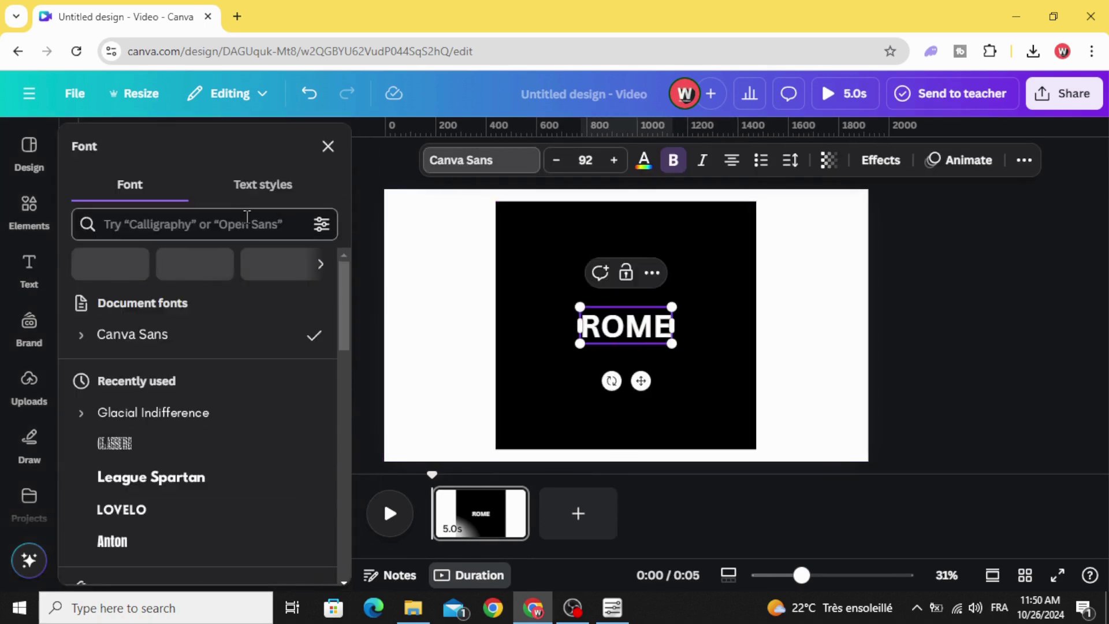
scroll(199, 391, down, 3)
scroll(202, 450, down, 2)
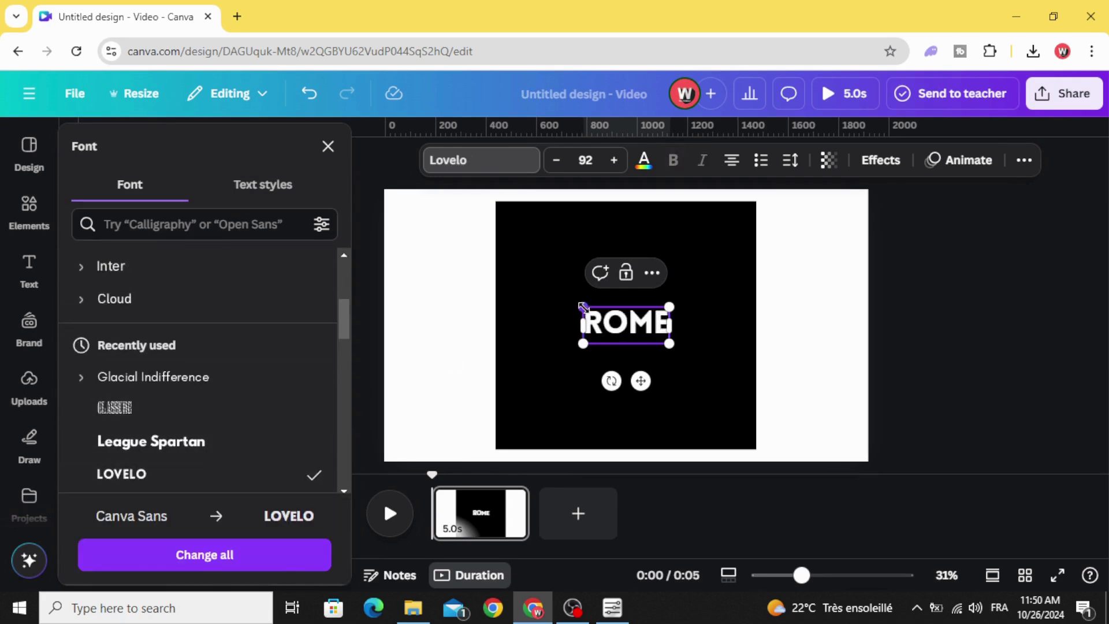
drag(583, 307, 512, 277)
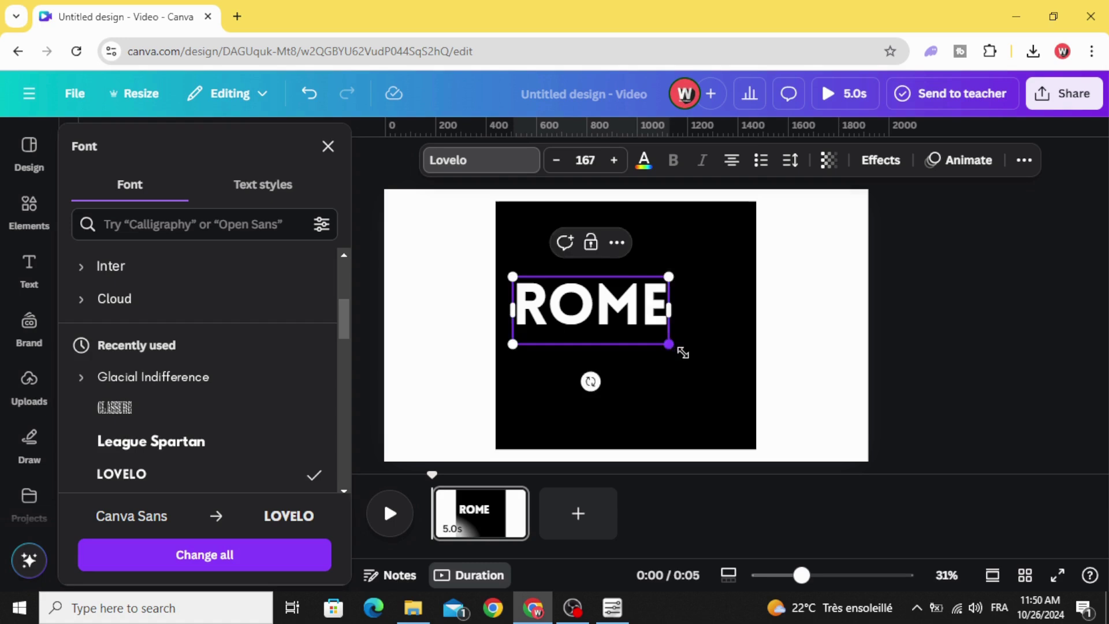
drag(682, 352, 701, 357)
click(831, 295)
drag(594, 312, 589, 268)
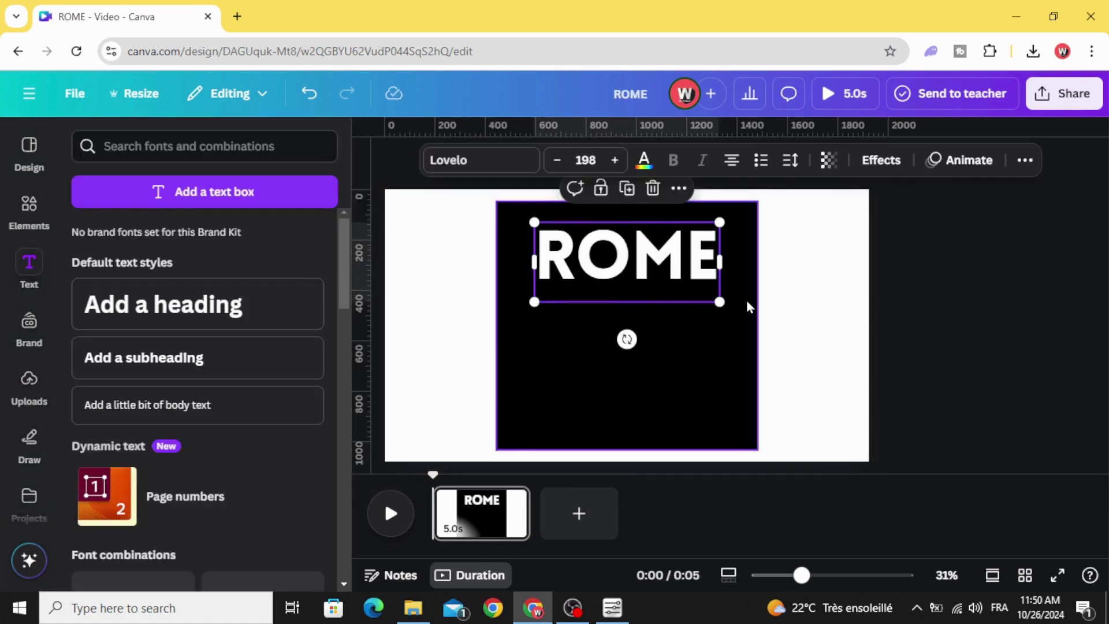
Download the design as a PNG with an increased image size.
click(904, 252)
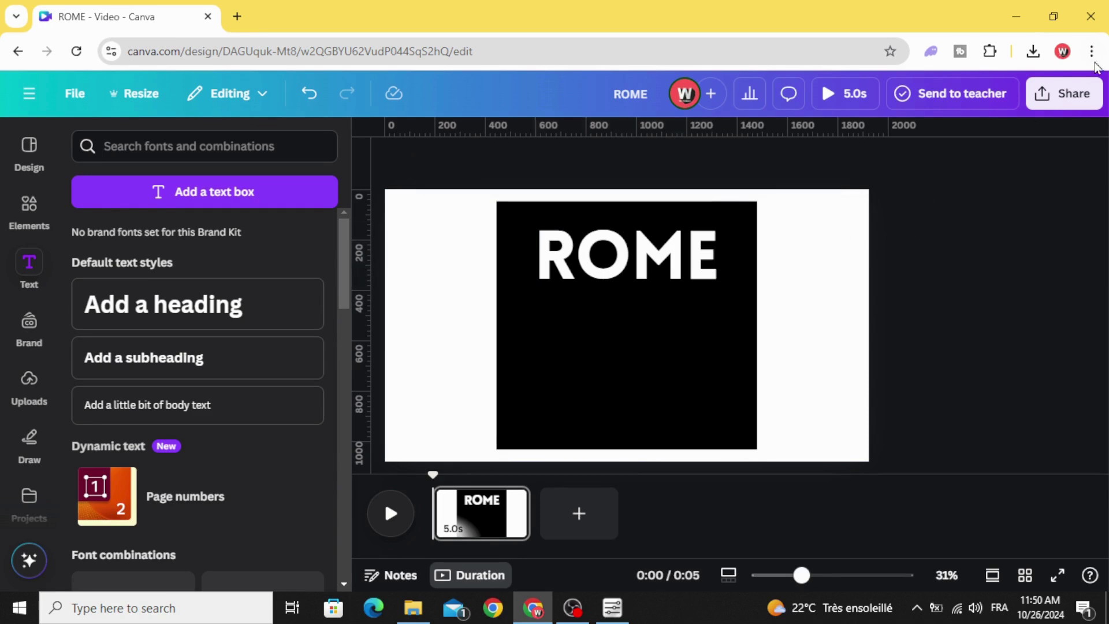
click(1083, 98)
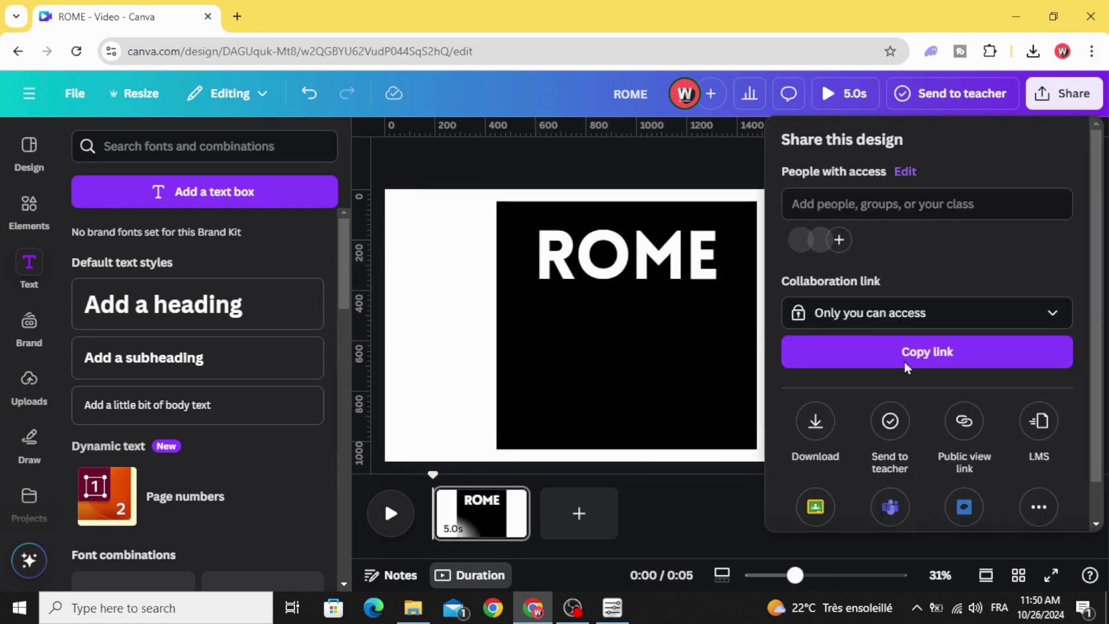
click(815, 425)
click(1001, 212)
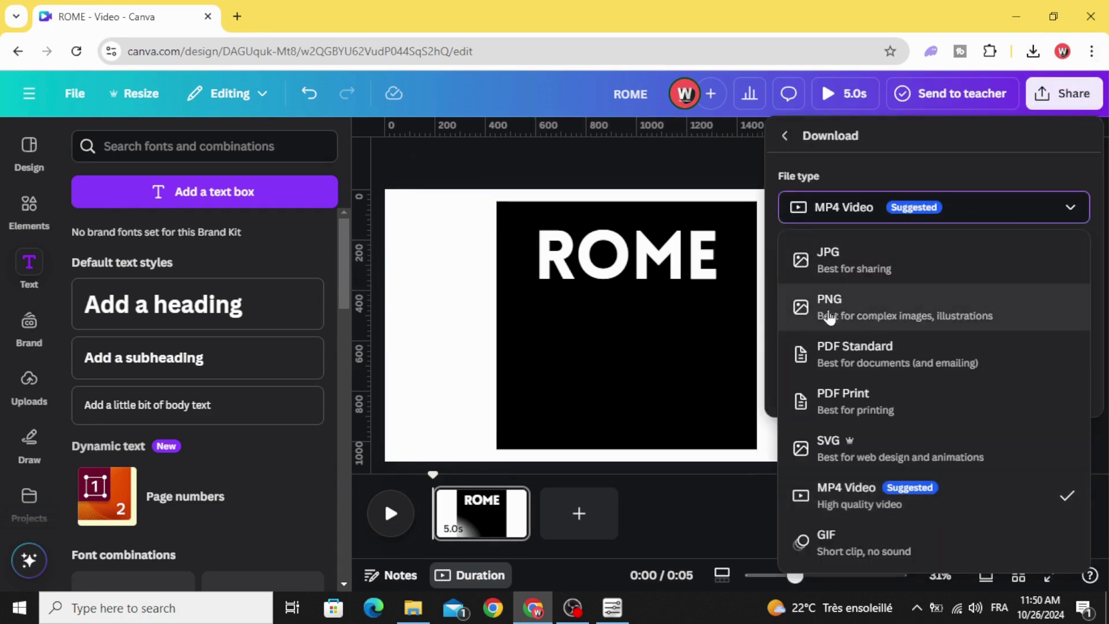
click(892, 312)
drag(833, 265, 980, 266)
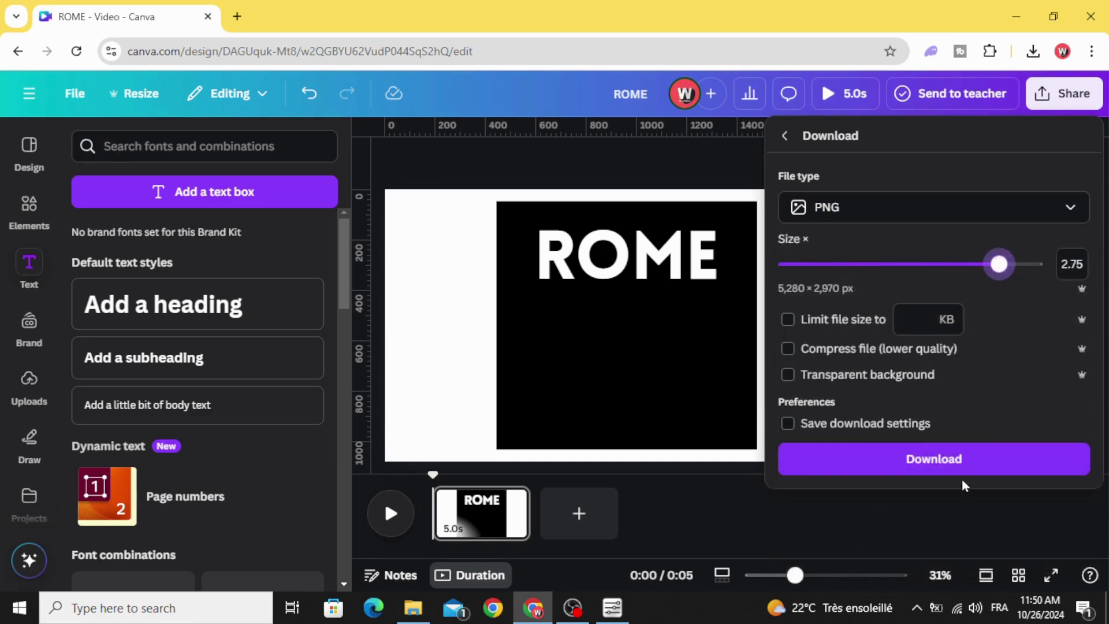
click(959, 460)
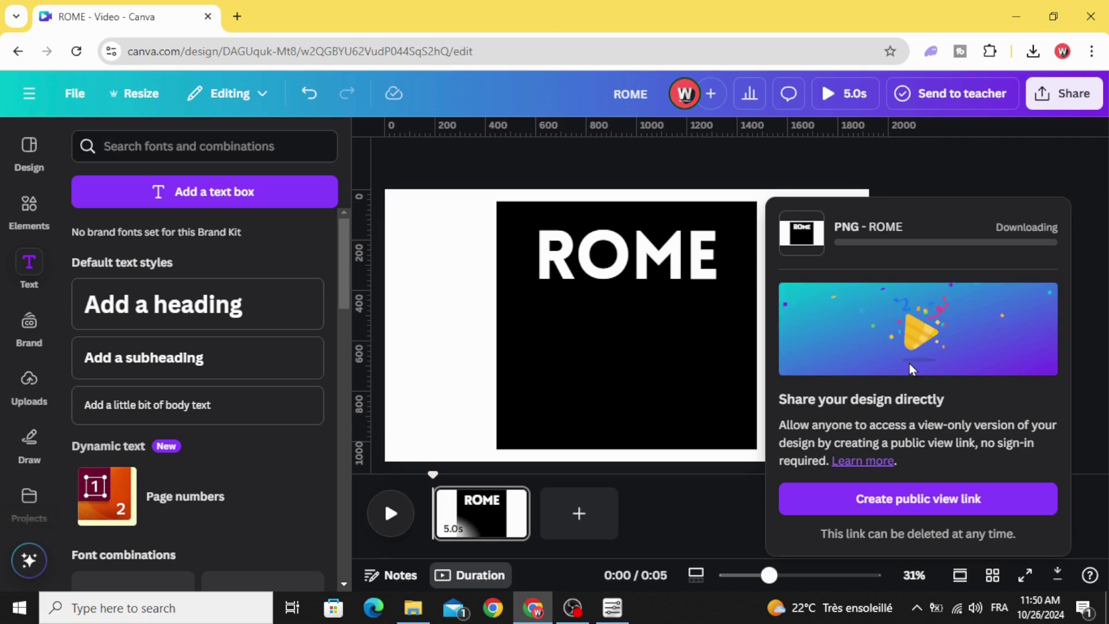
click(917, 190)
Drag the downloaded ROME PNG from Chrome's downloads into Canva's uploads.
click(1033, 51)
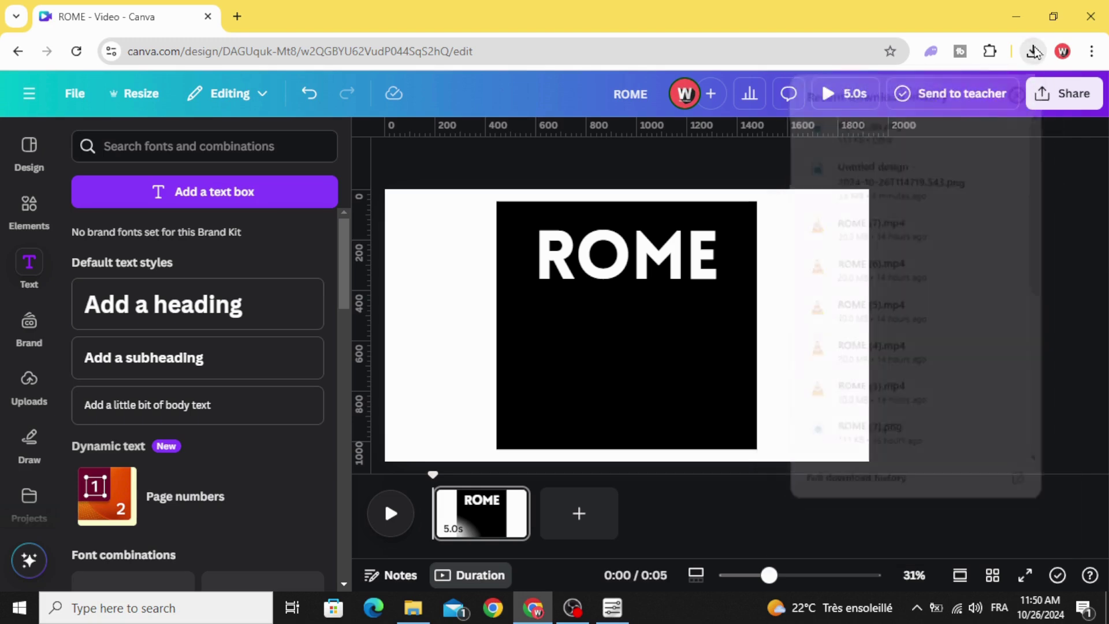
drag(868, 122, 734, 230)
drag(263, 376, 182, 395)
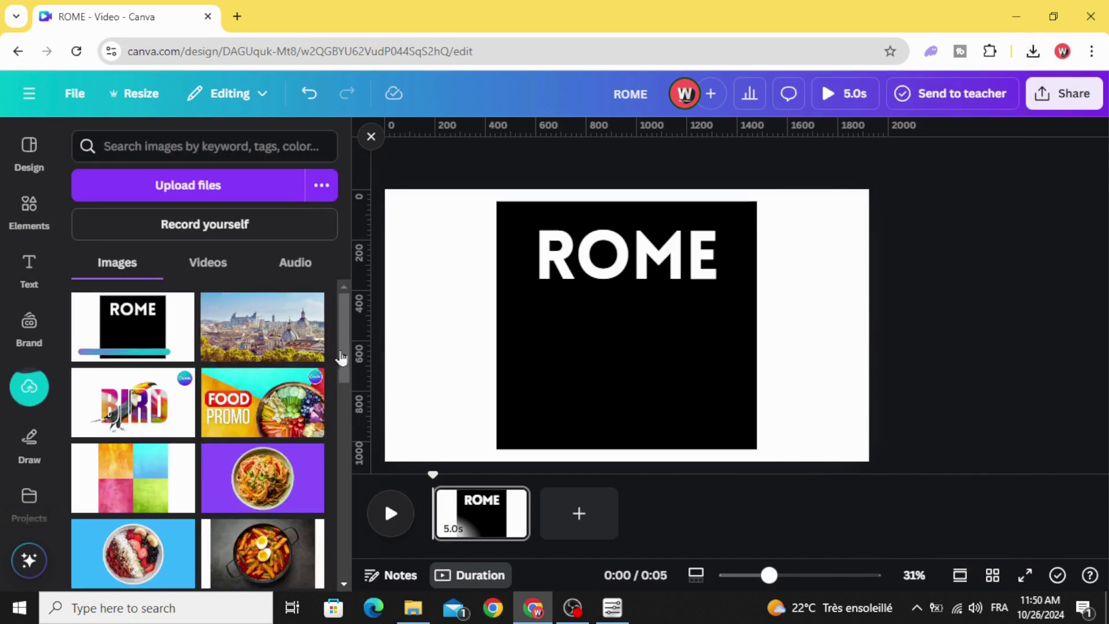
Select the black square and ROME heading together and delete them.
click(461, 223)
drag(462, 224, 802, 440)
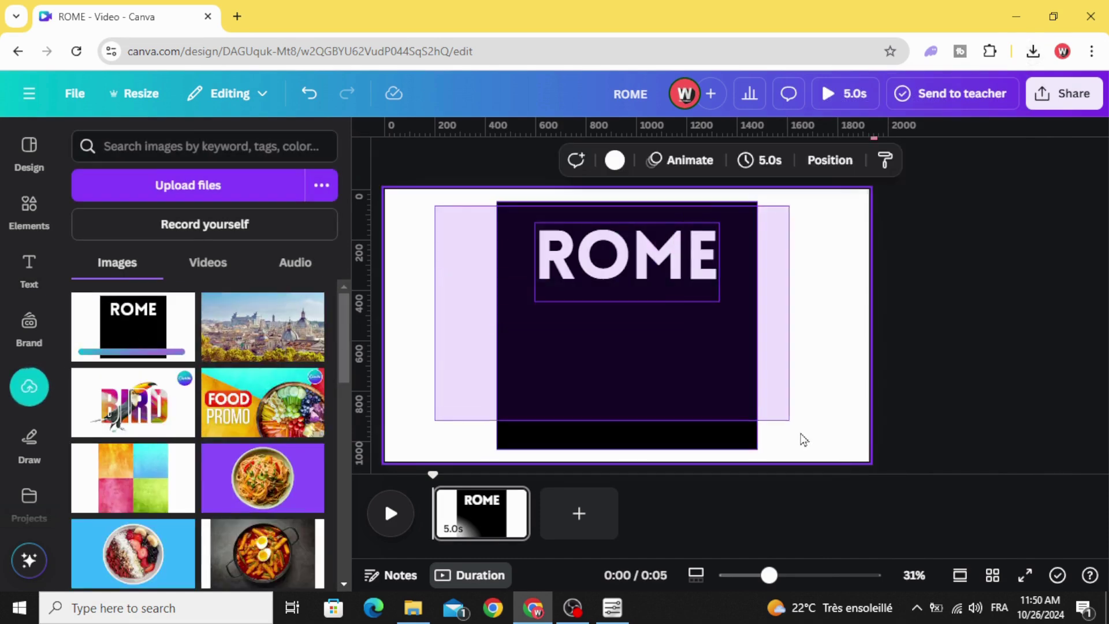
click(663, 237)
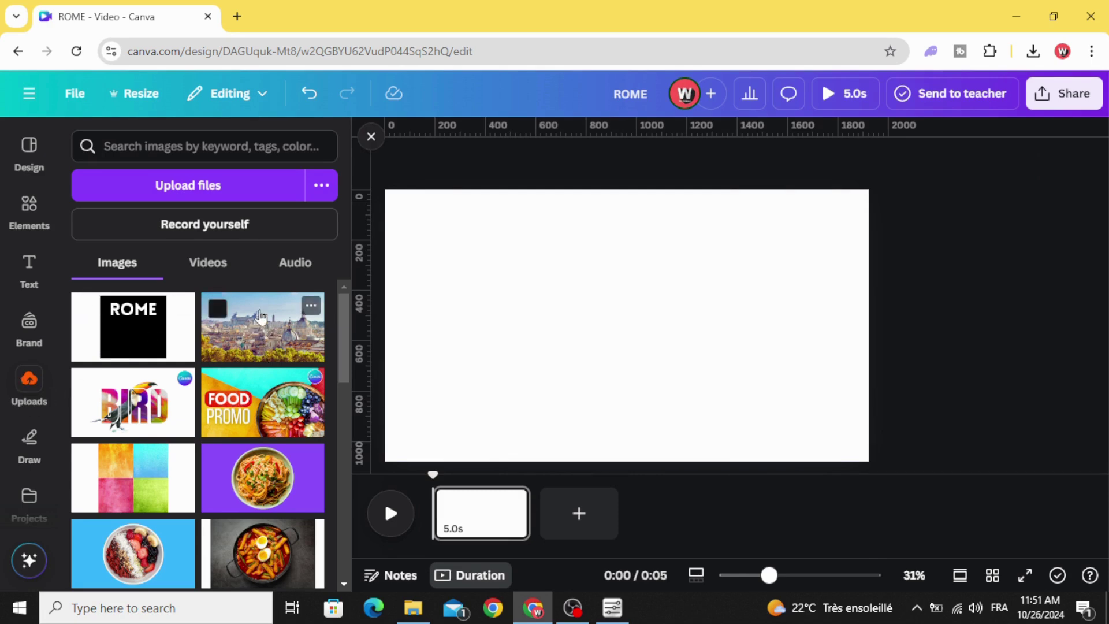
Insert the Rome cityscape photo and enlarge it to fill the page.
click(277, 320)
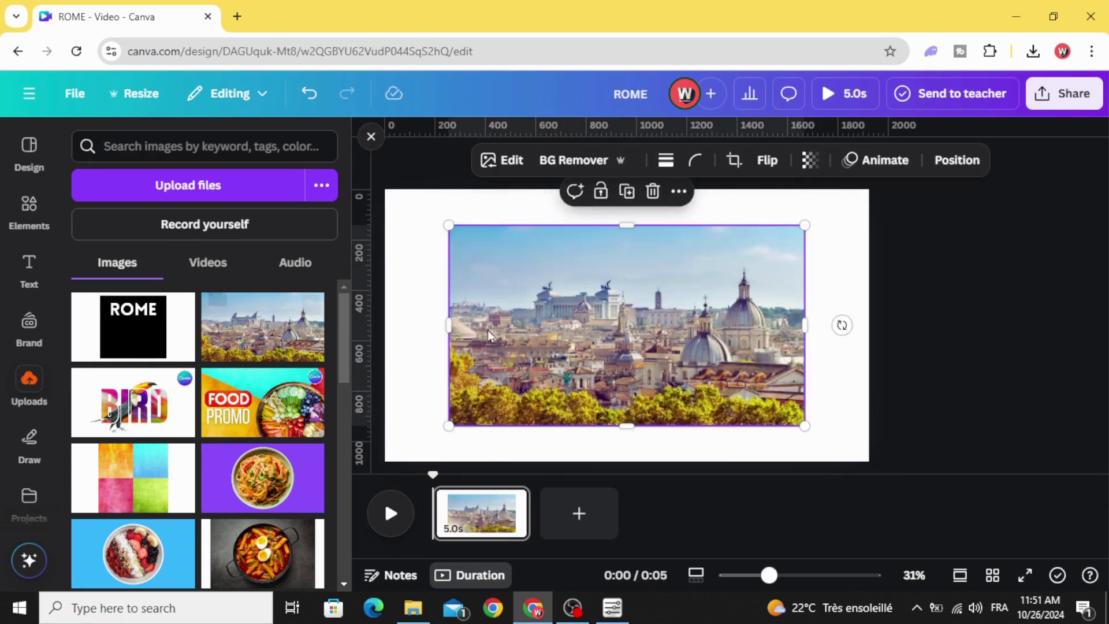
drag(507, 370, 572, 336)
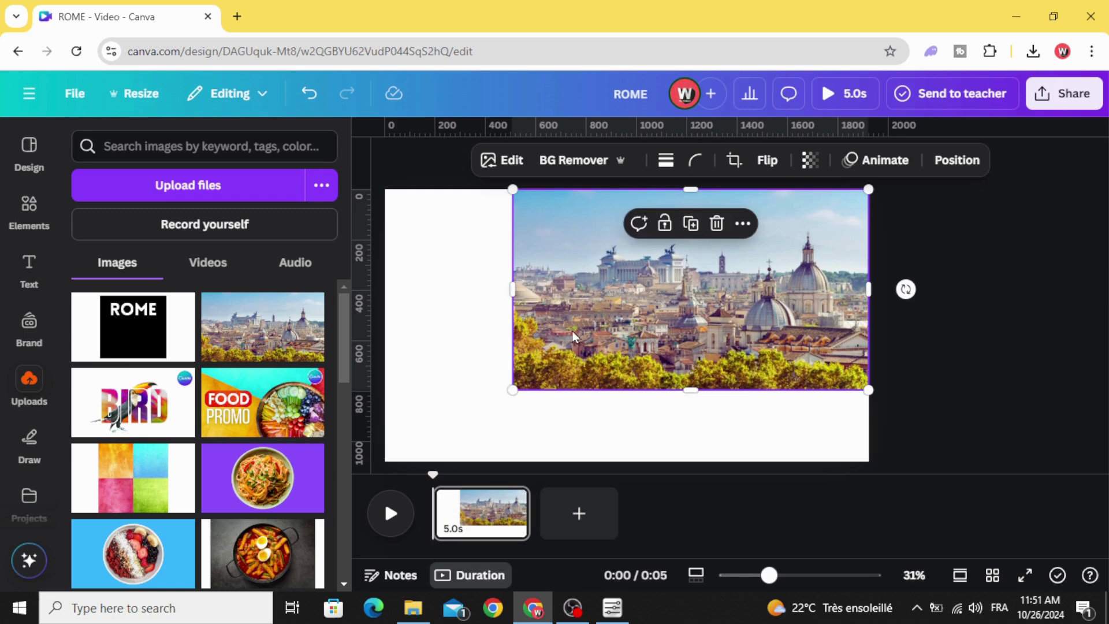
drag(512, 388, 398, 466)
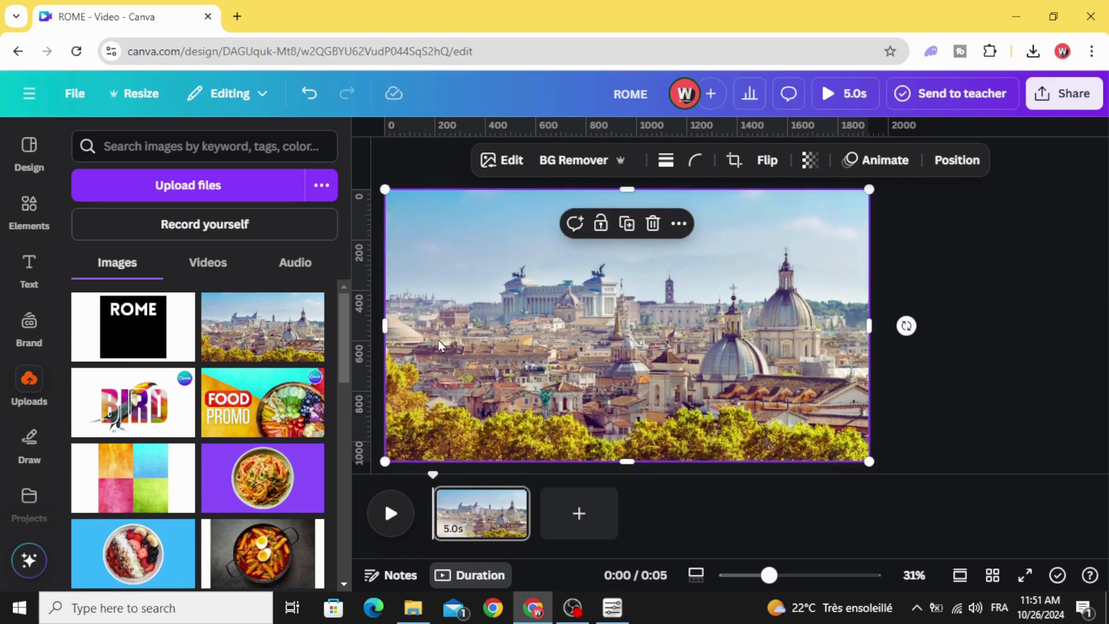
Place the uploaded ROME image over the photo and remove its background.
click(145, 331)
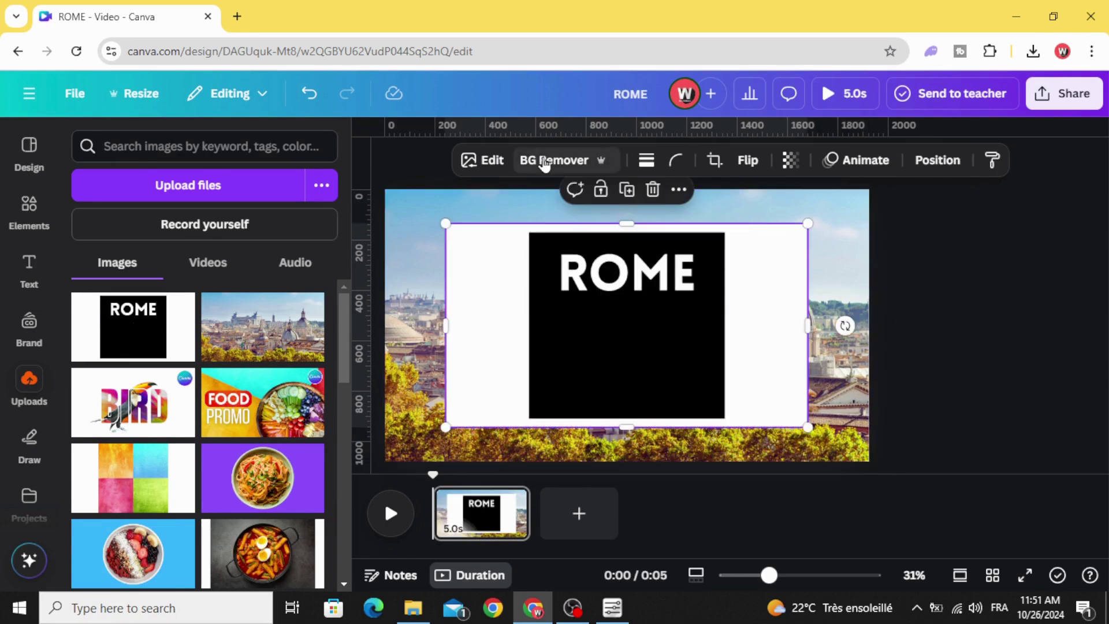
drag(581, 307, 588, 314)
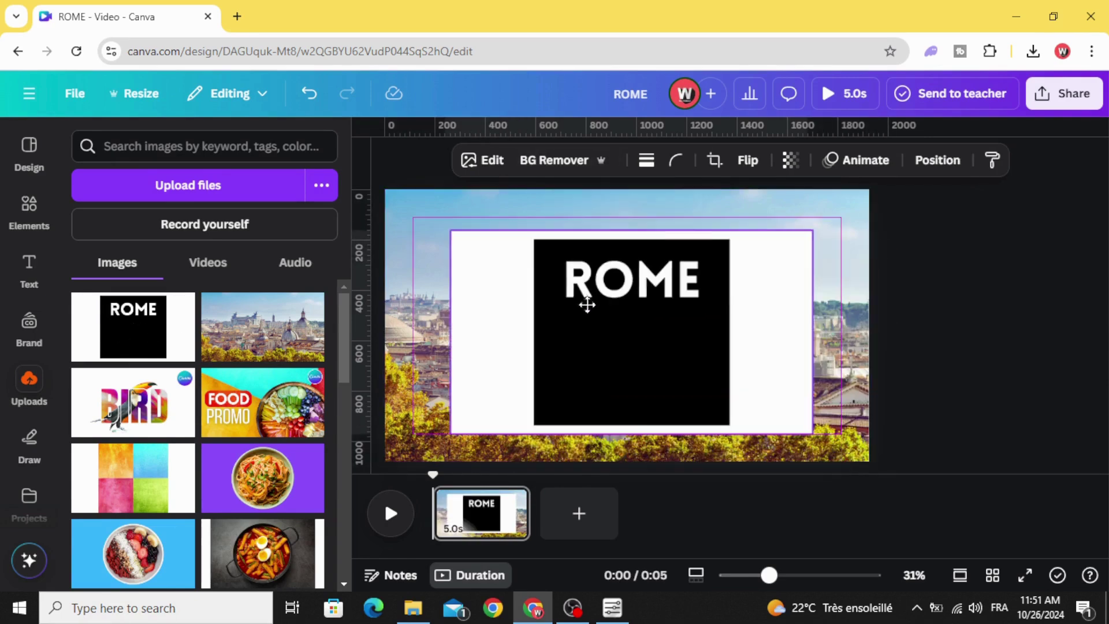
click(553, 160)
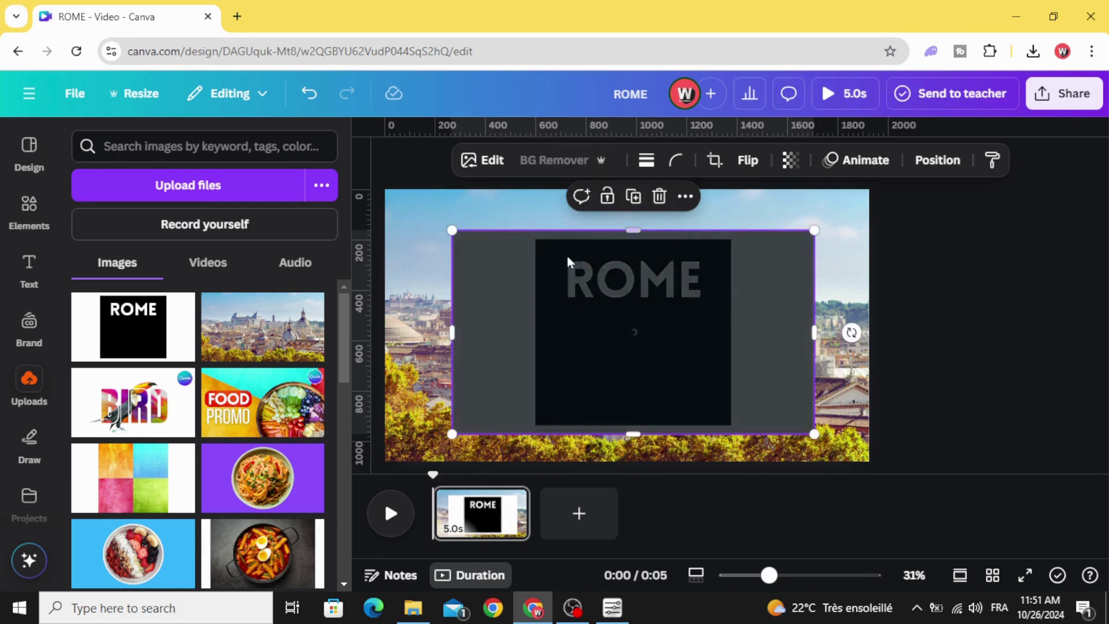
Enlarge and position the ROME image so the R and O fill the page.
drag(577, 307, 745, 416)
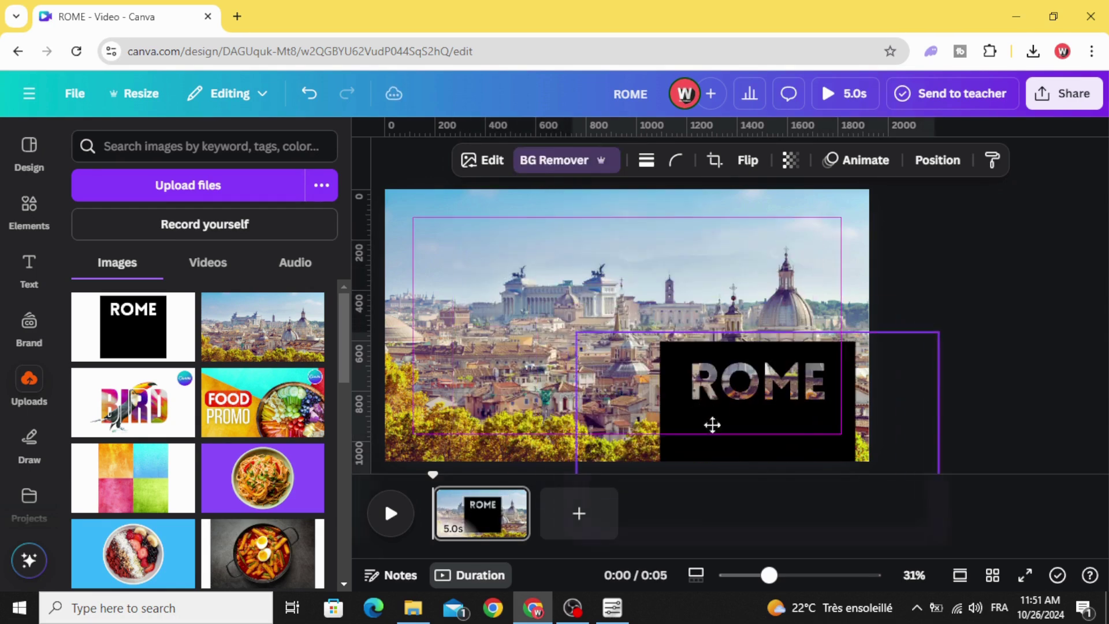
drag(607, 356, 554, 336)
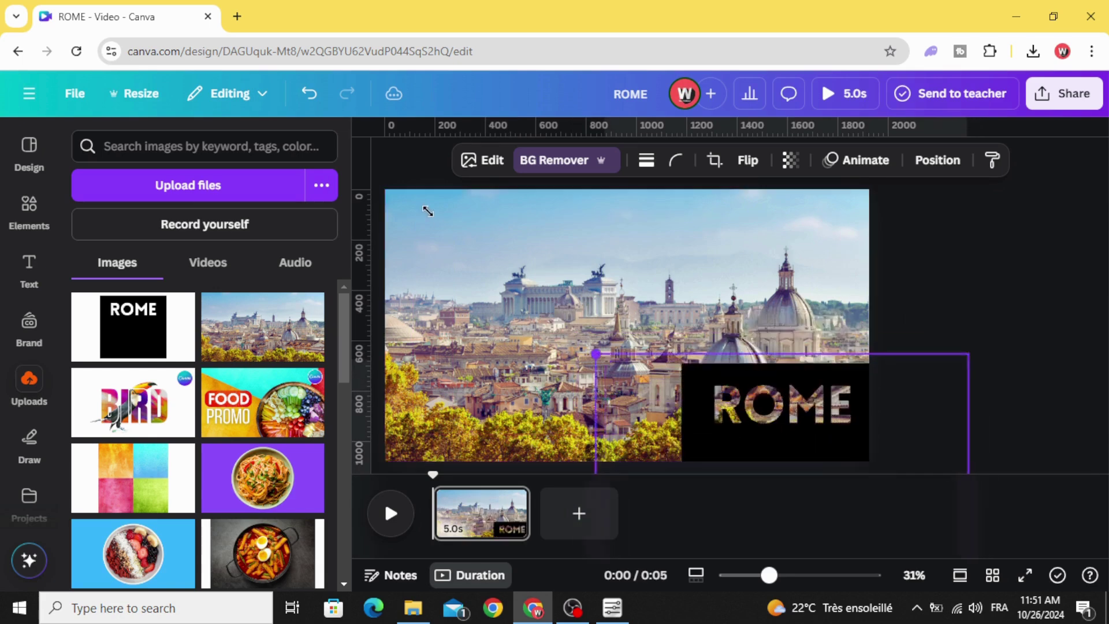
drag(768, 576, 737, 576)
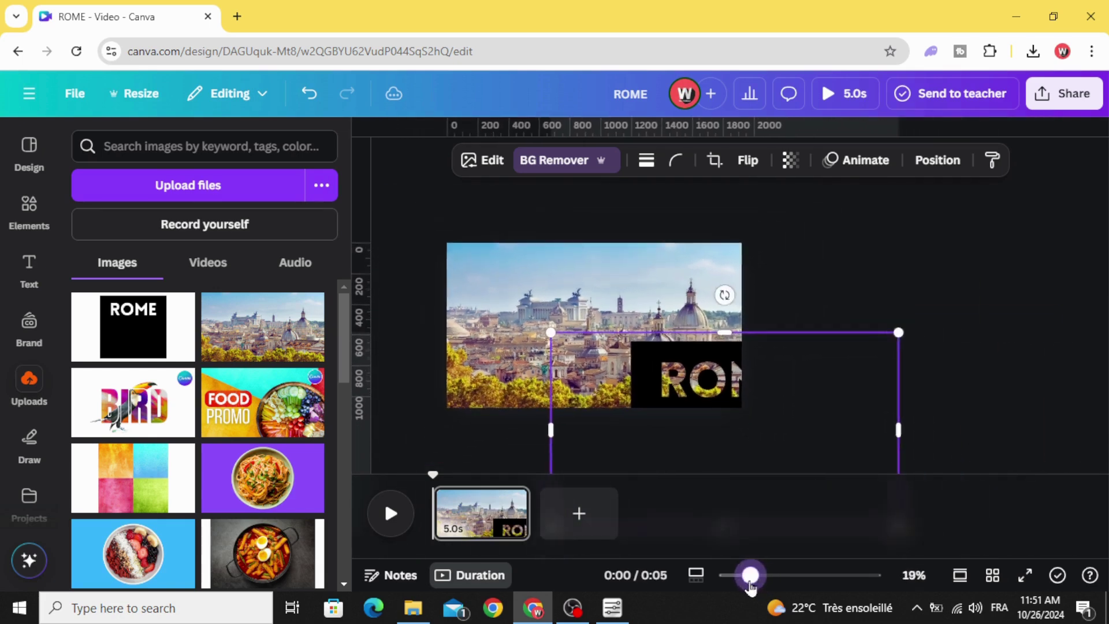
mouse_move(565, 327)
mouse_down()
mouse_move(428, 233)
mouse_move(381, 225)
mouse_up()
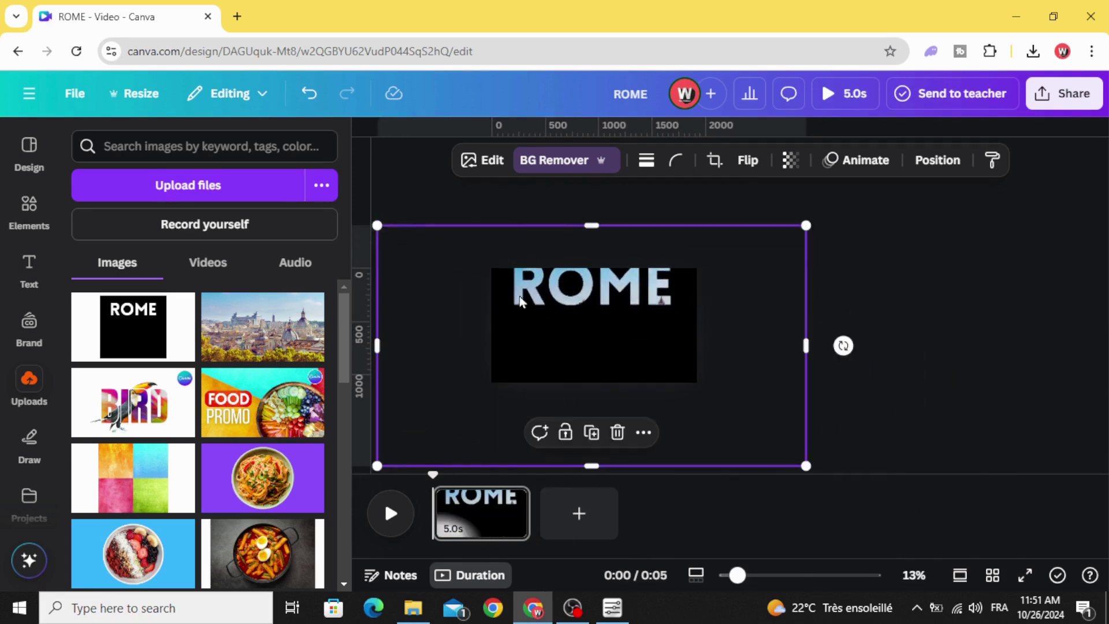
mouse_move(511, 303)
mouse_down()
mouse_move(327, 177)
mouse_move(435, 300)
mouse_move(421, 276)
mouse_move(274, 208)
mouse_up()
drag(471, 297, 640, 327)
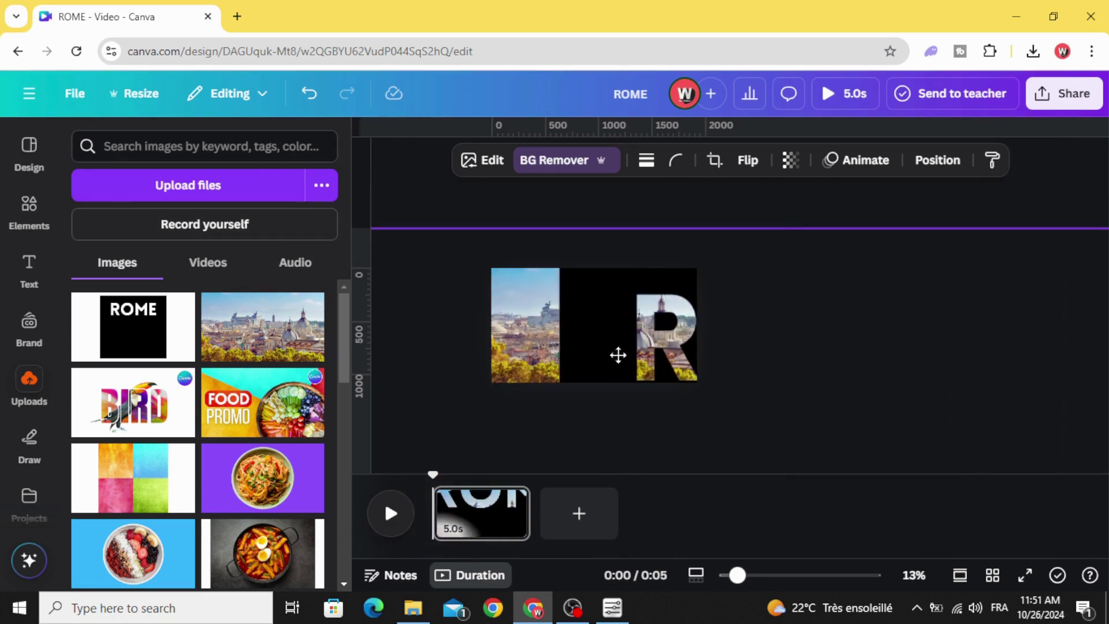
drag(434, 235, 330, 200)
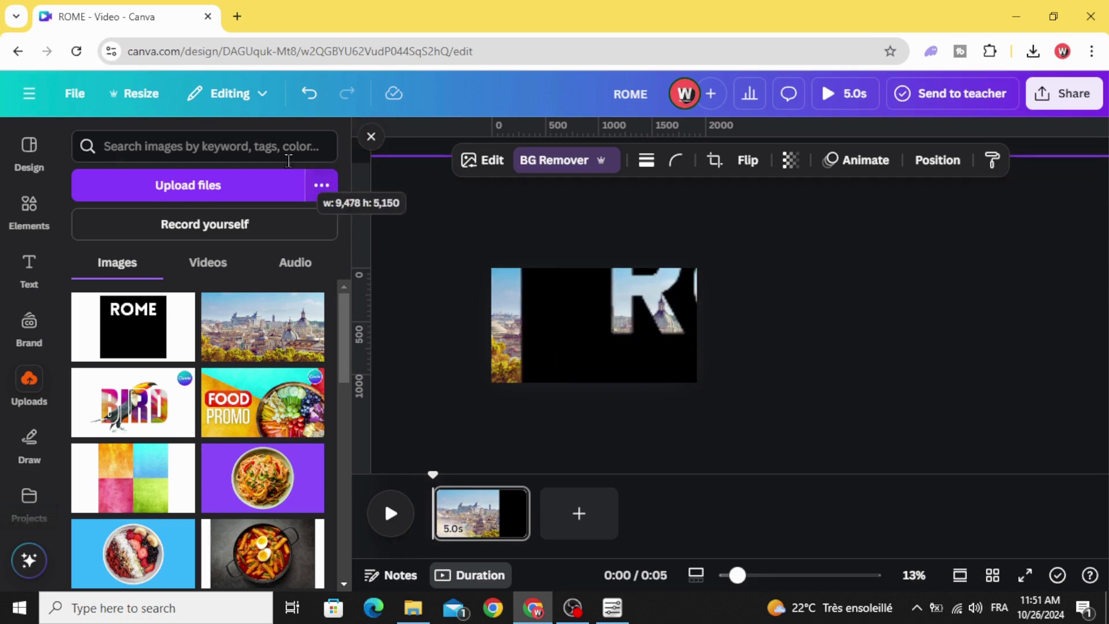
mouse_move(623, 329)
mouse_down()
mouse_move(585, 378)
mouse_move(642, 390)
mouse_move(373, 173)
mouse_up()
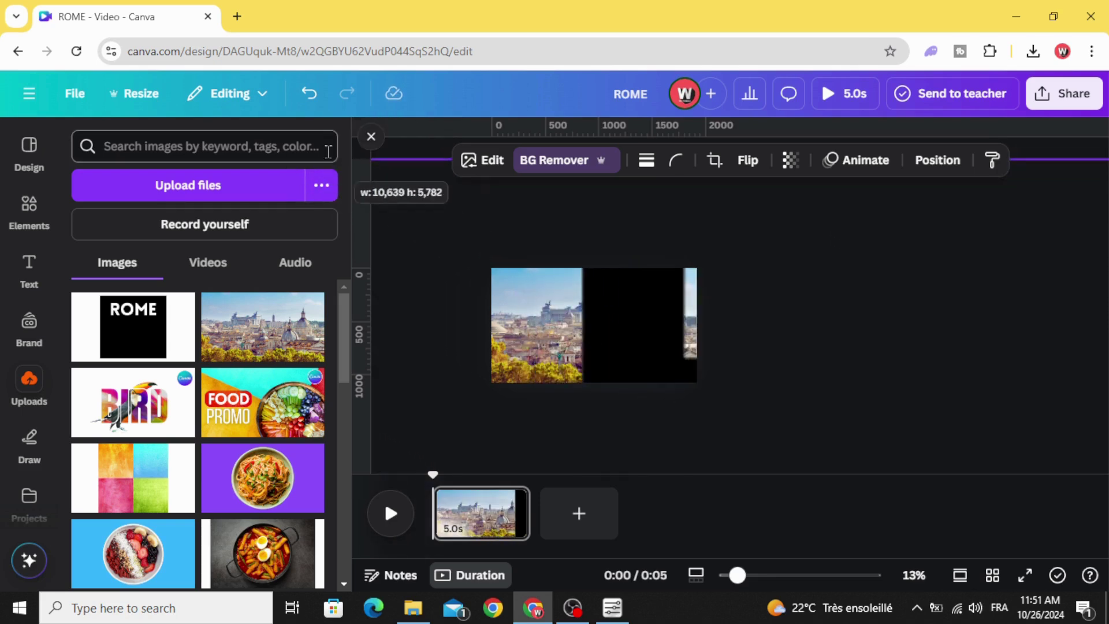
mouse_move(555, 330)
mouse_down()
mouse_move(537, 311)
mouse_move(376, 312)
mouse_up()
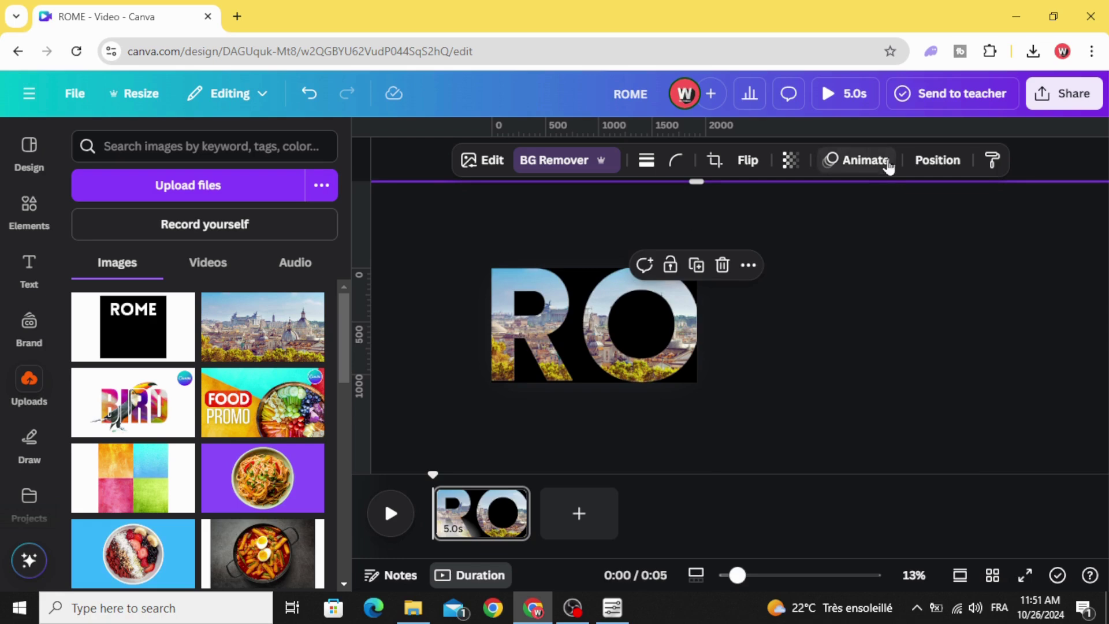
Set the ROME image's transparency to about 59.
click(792, 160)
drag(829, 228, 783, 229)
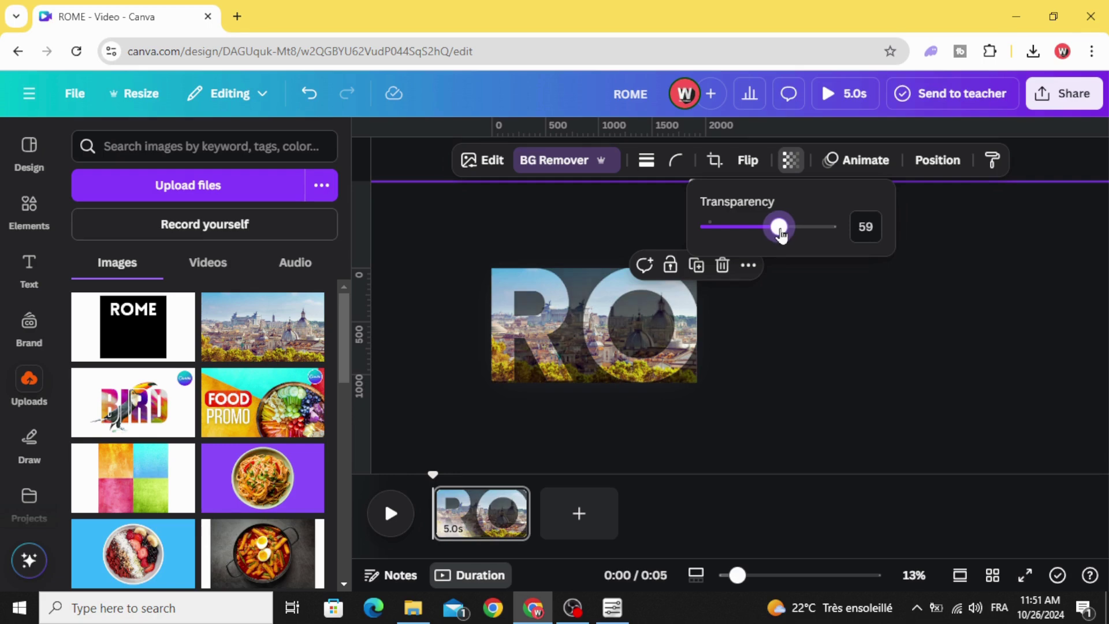
click(593, 304)
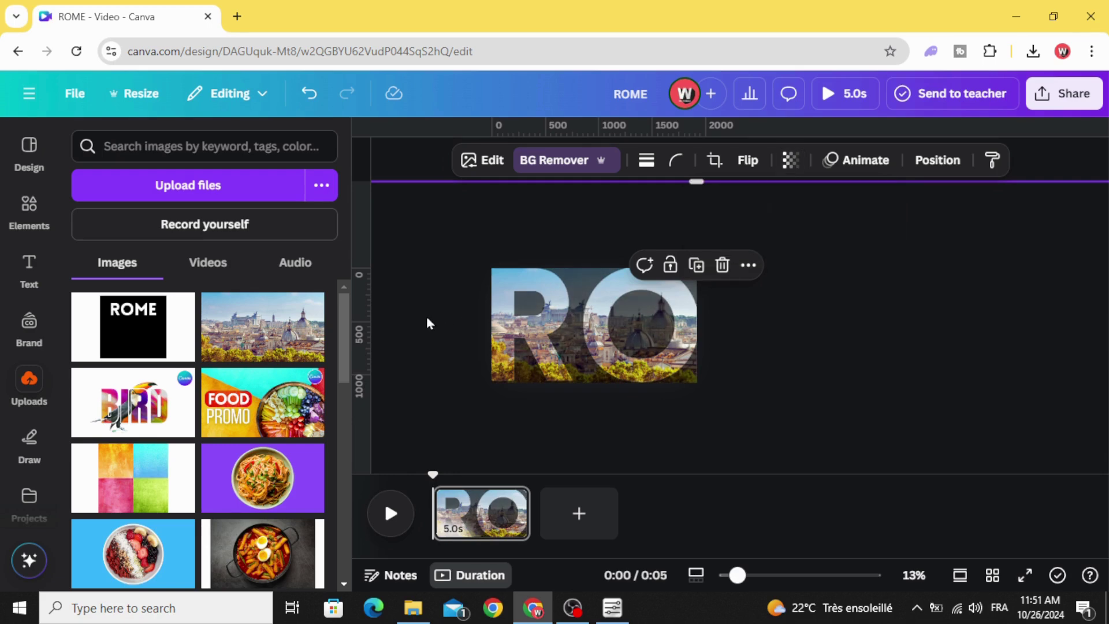
Add a new page with a square stretched into a large centred rectangle.
click(579, 514)
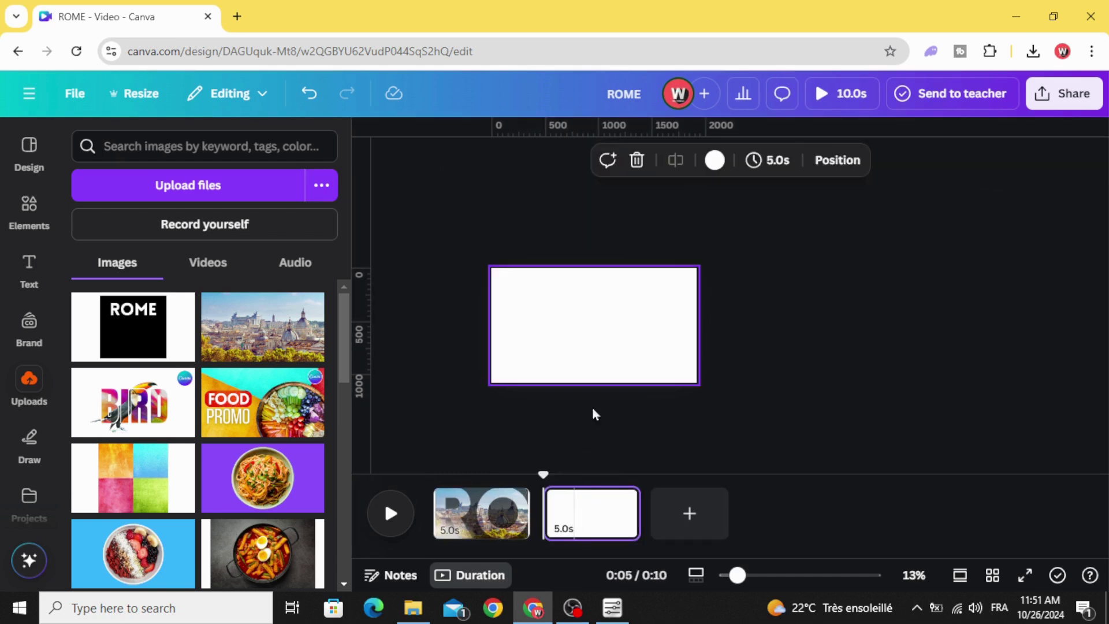
drag(734, 576, 760, 575)
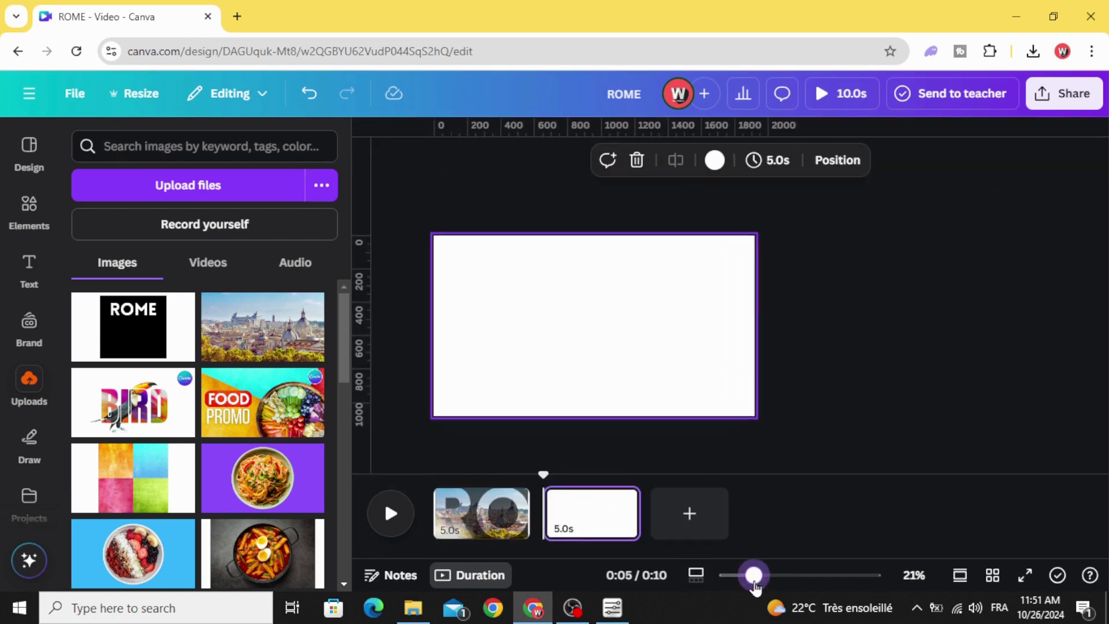
click(29, 210)
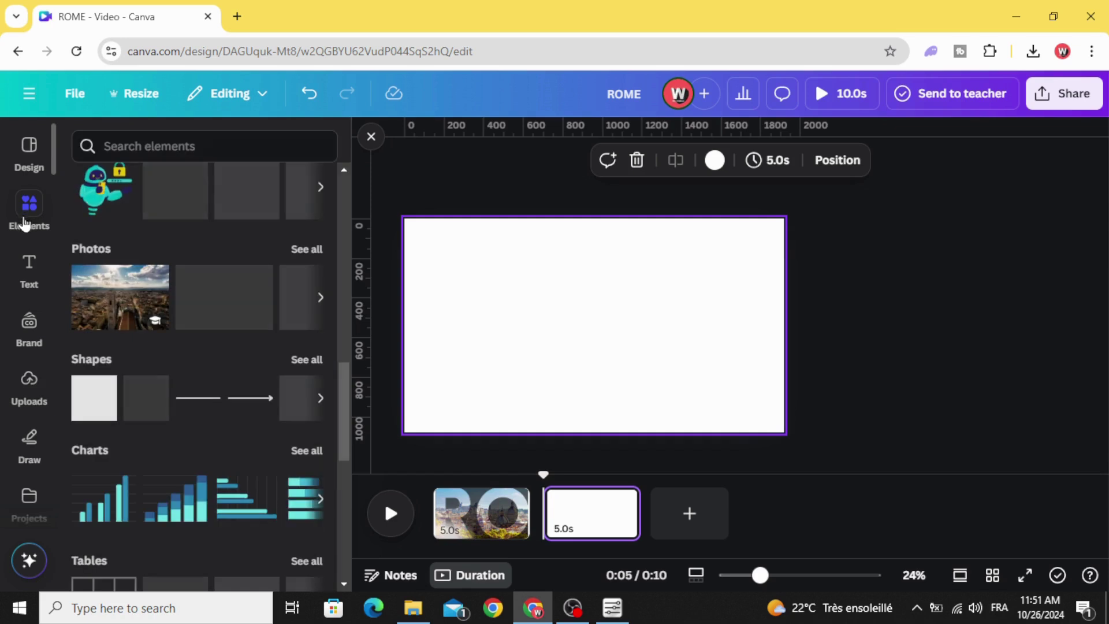
click(95, 398)
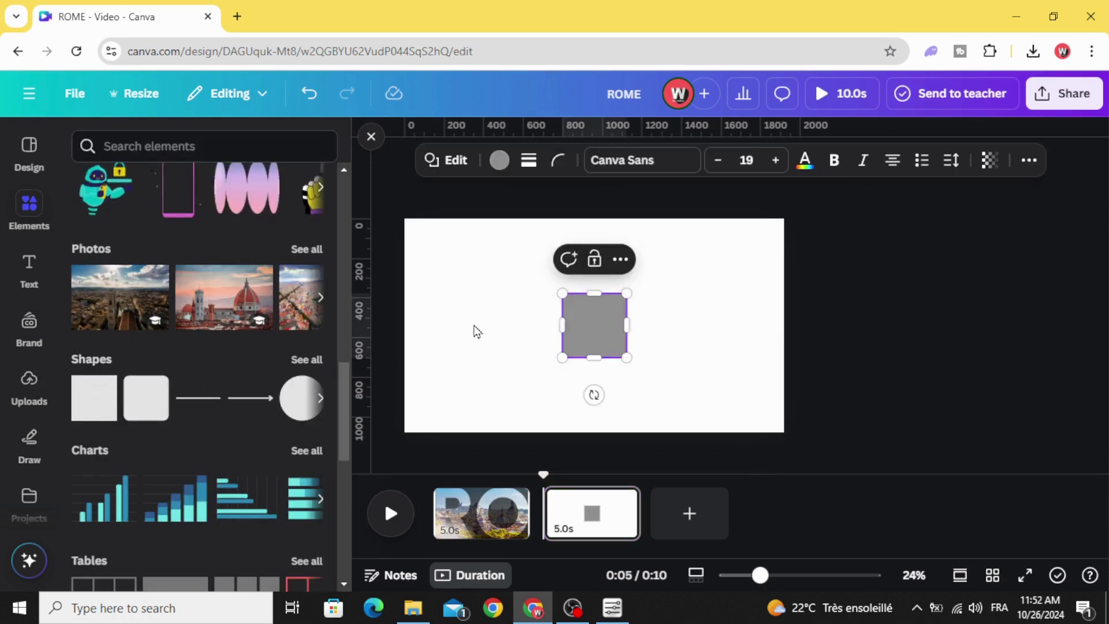
drag(594, 325, 475, 293)
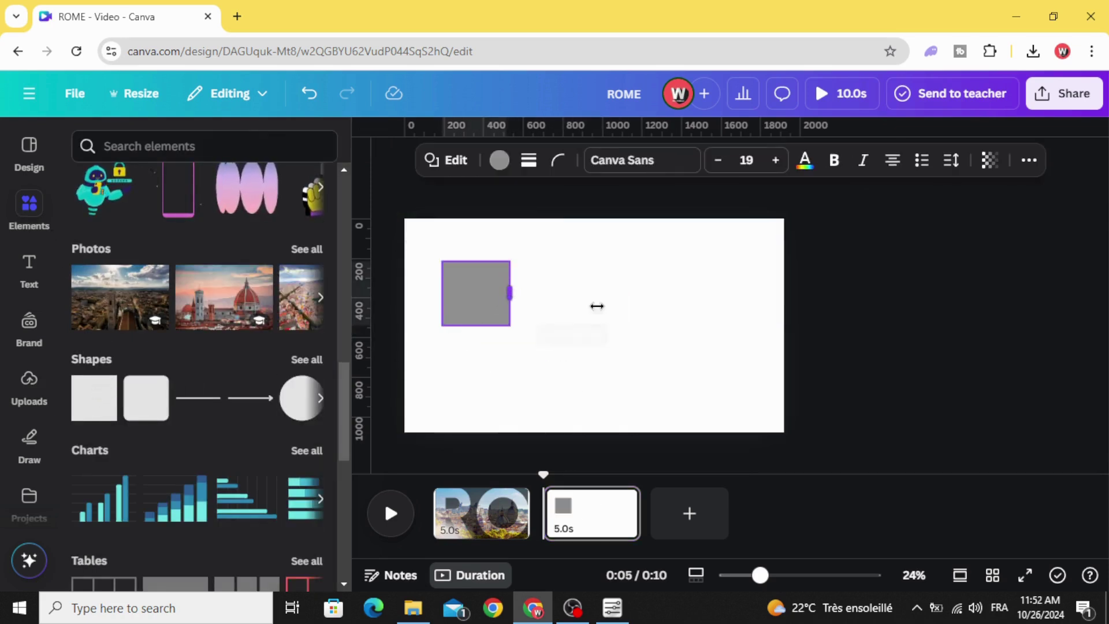
drag(597, 306, 729, 299)
drag(586, 326, 632, 412)
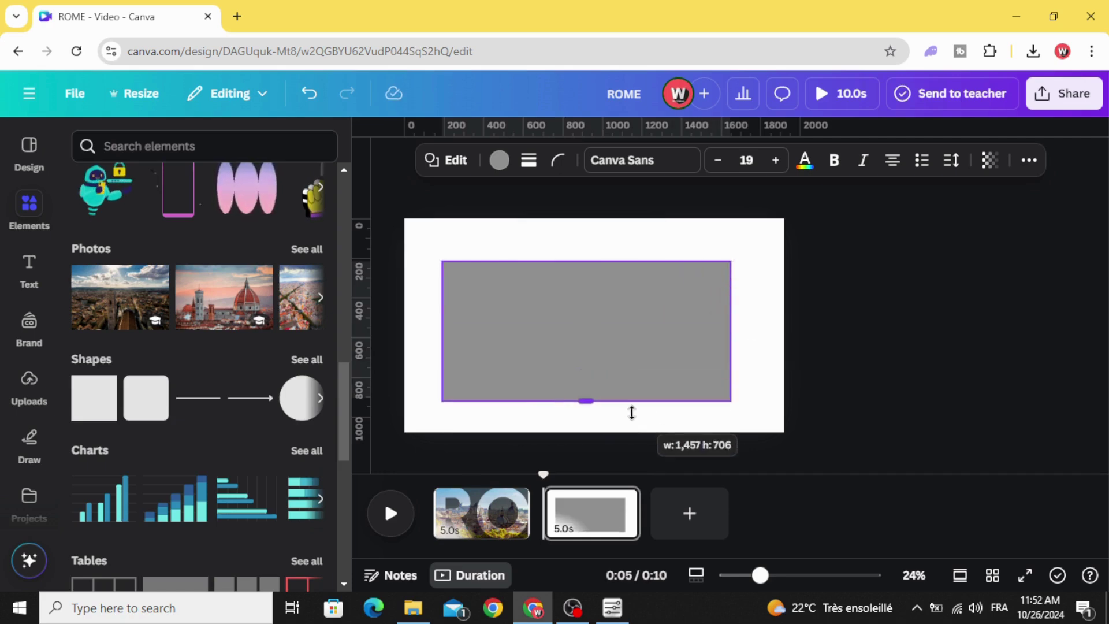
drag(551, 338, 555, 326)
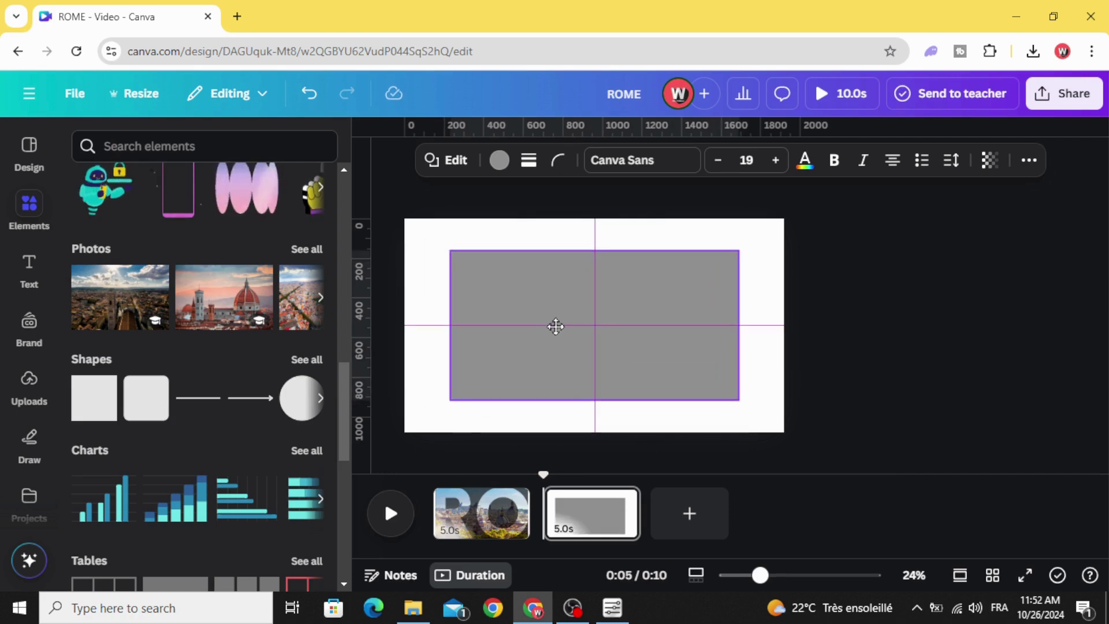
Fill the rectangle with black.
click(499, 159)
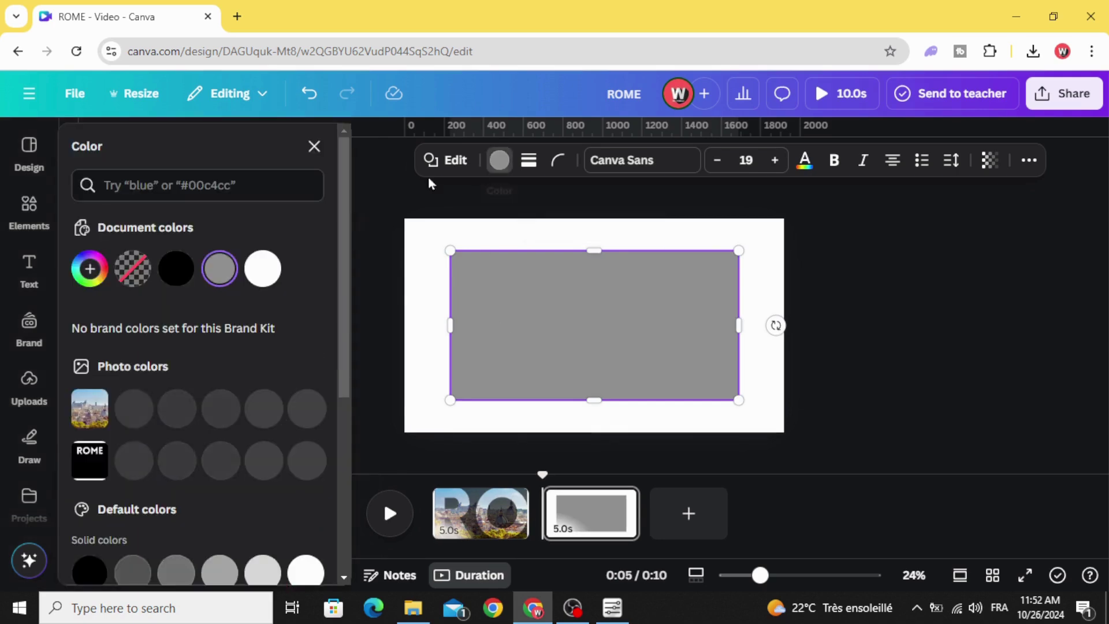
click(176, 269)
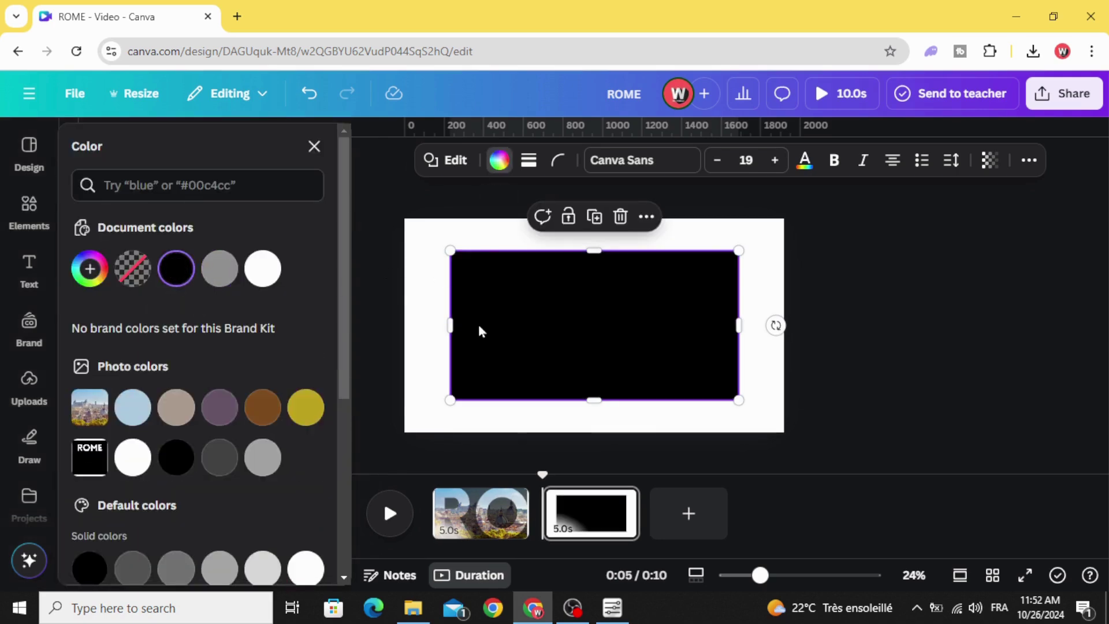
click(443, 329)
Replace a new heading with the Rome description in Glacial Indifference, centred on the rectangle.
click(26, 269)
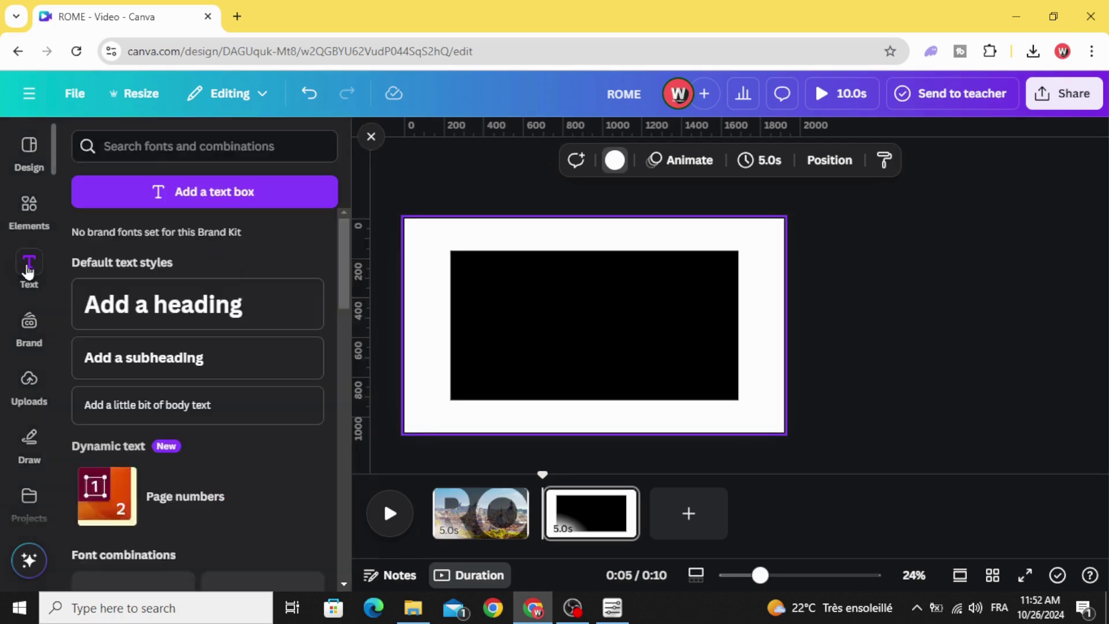
click(189, 308)
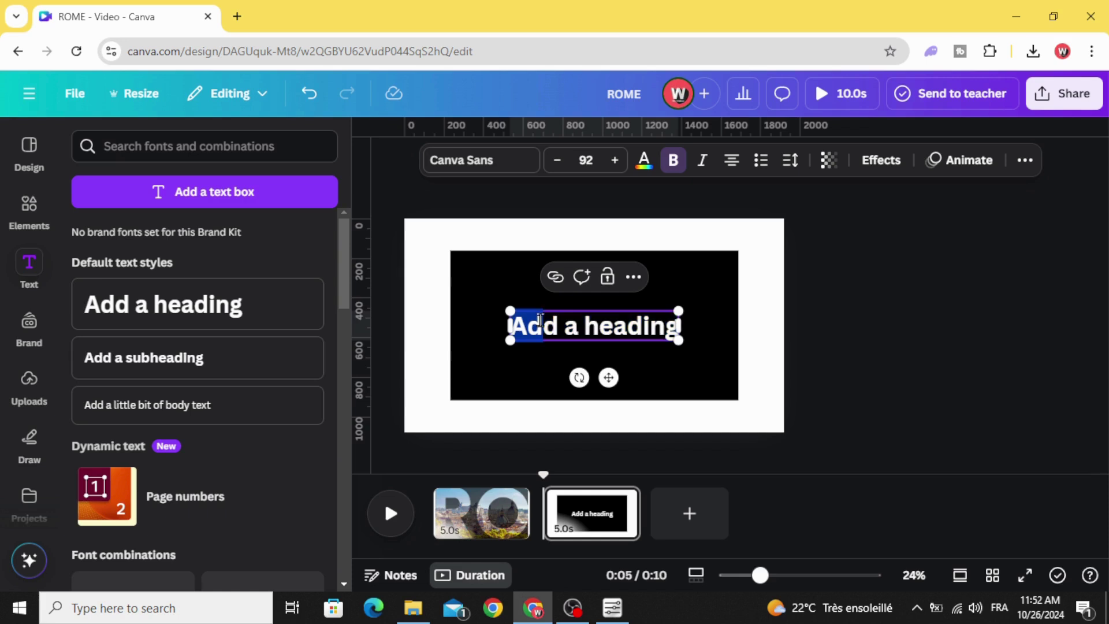
click(553, 325)
key(ctrl+a)
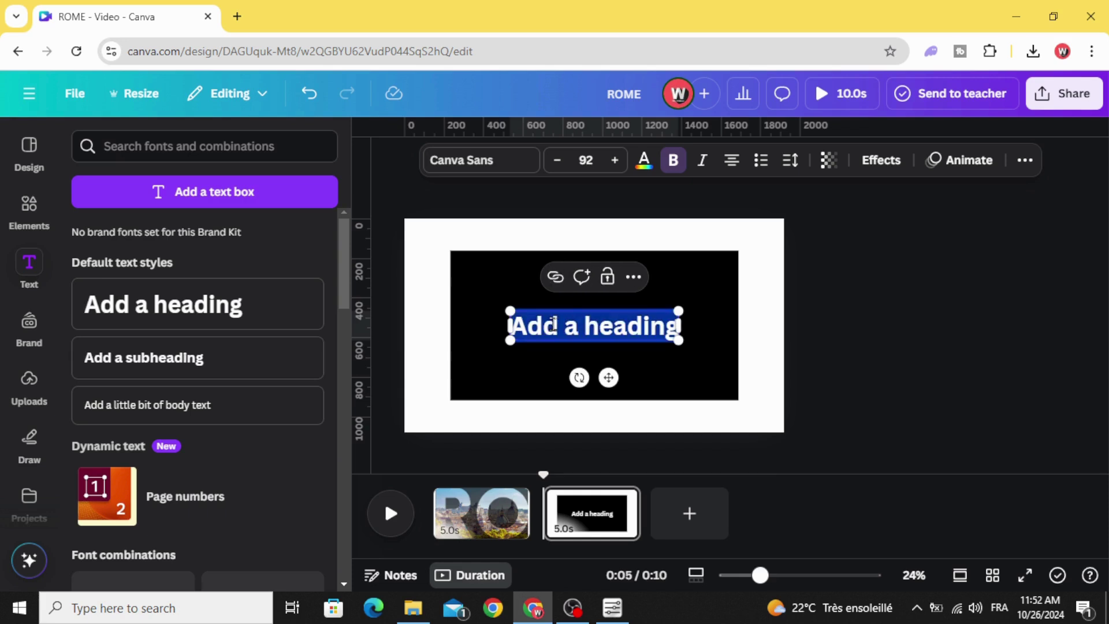
text(R)
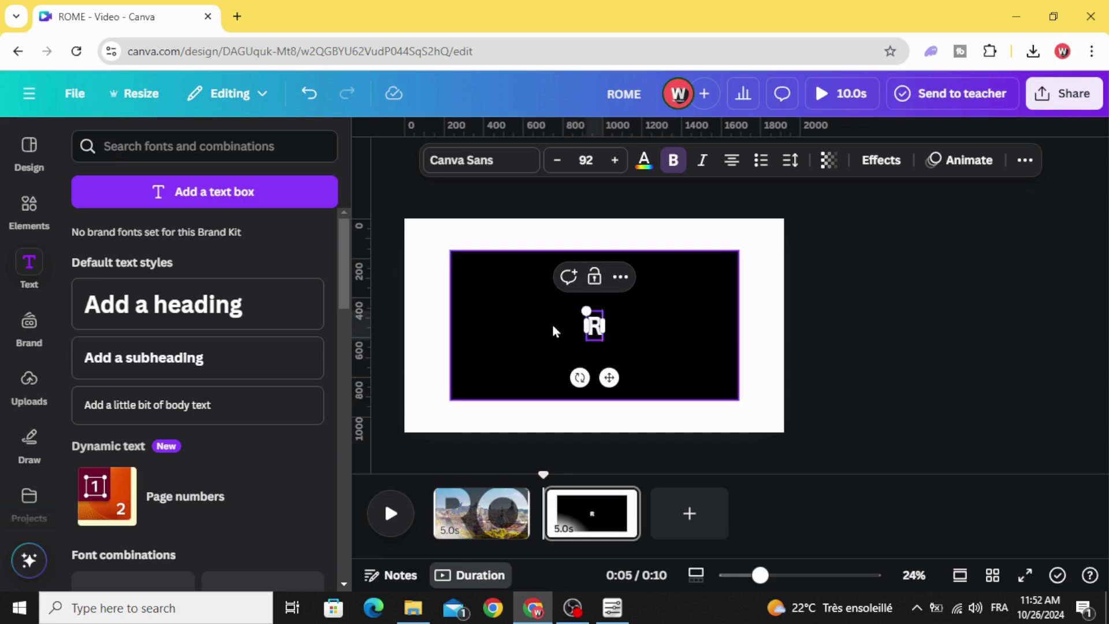
text(om)
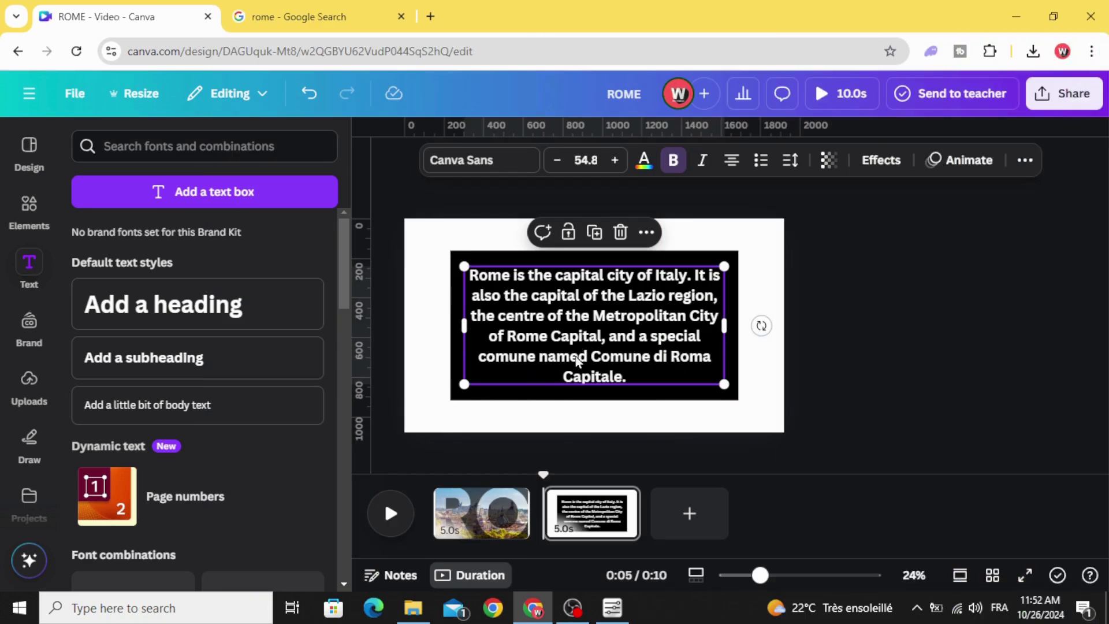
click(461, 159)
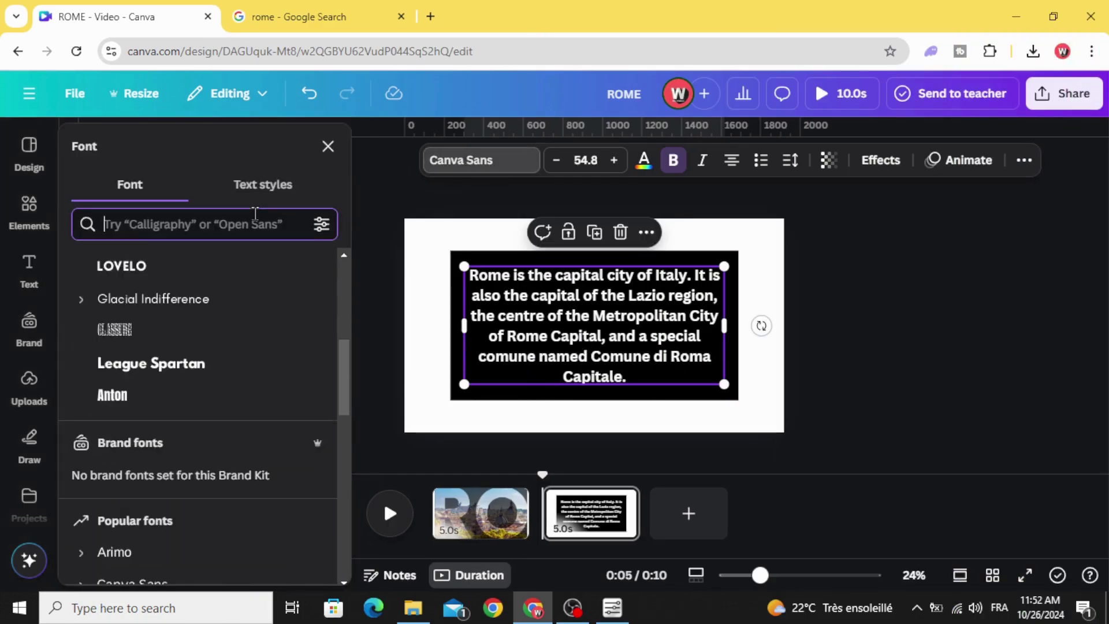
text(gl)
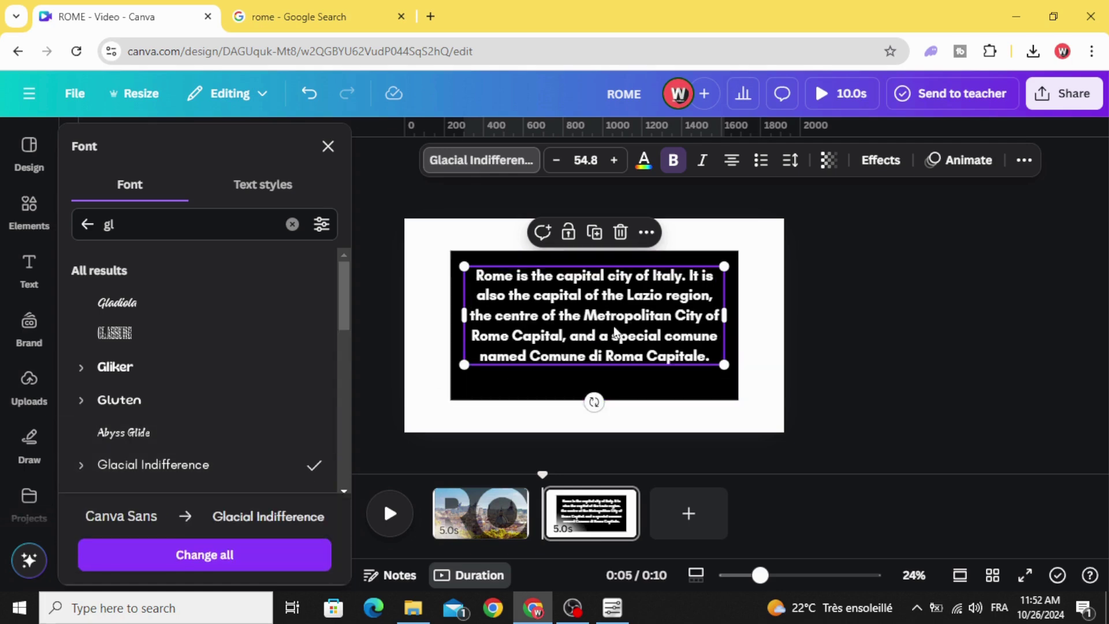
drag(612, 355, 614, 334)
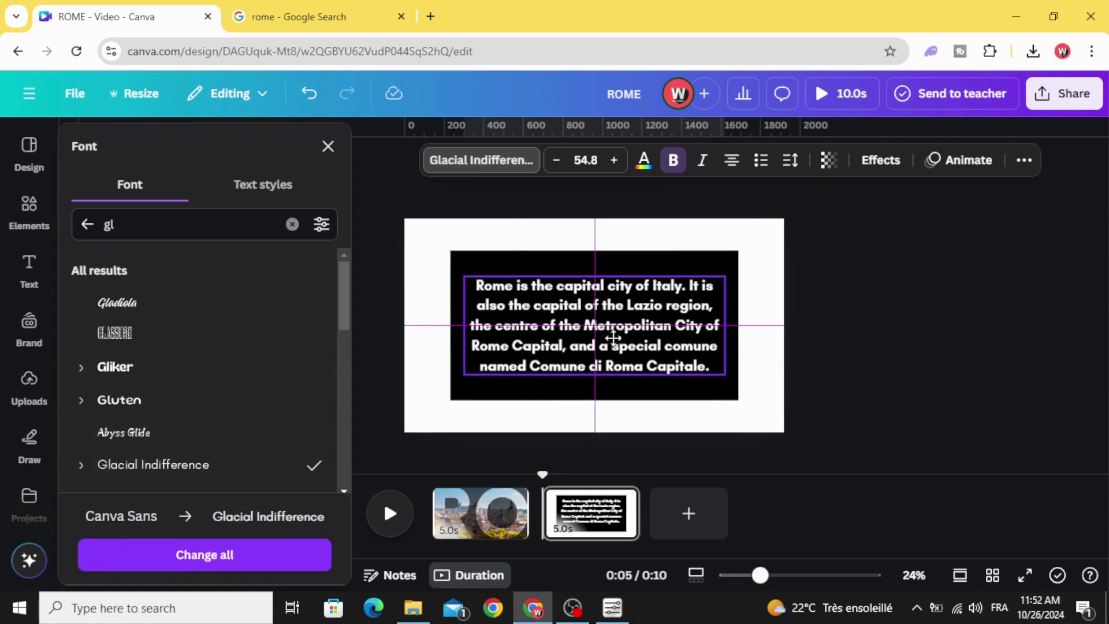
Make the black box behind the description fully transparent (transparency 0).
click(401, 285)
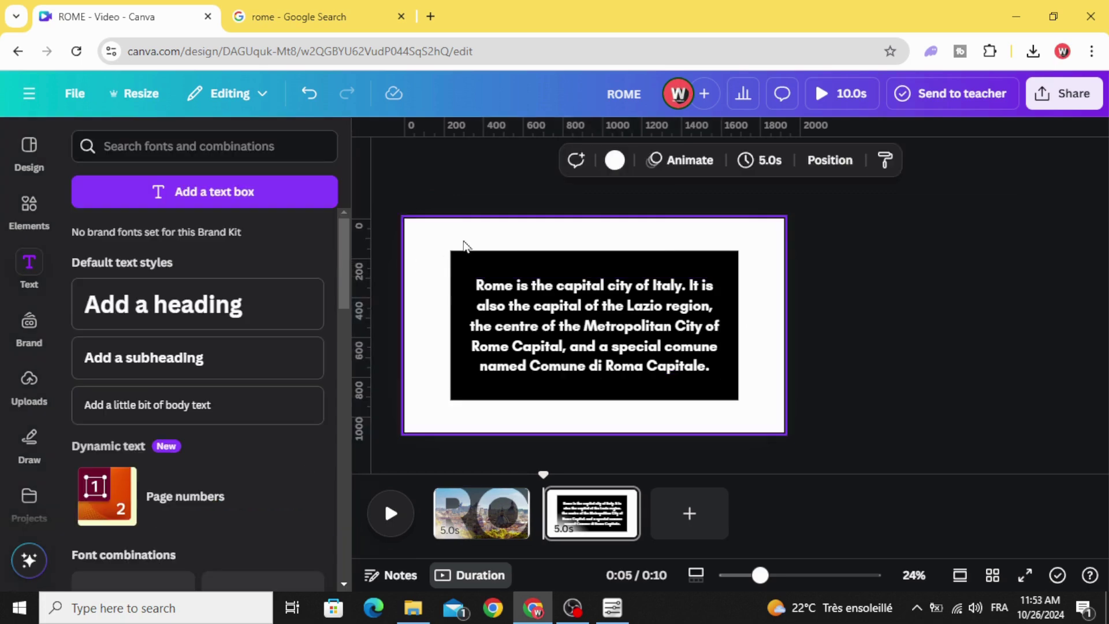
click(486, 257)
click(989, 160)
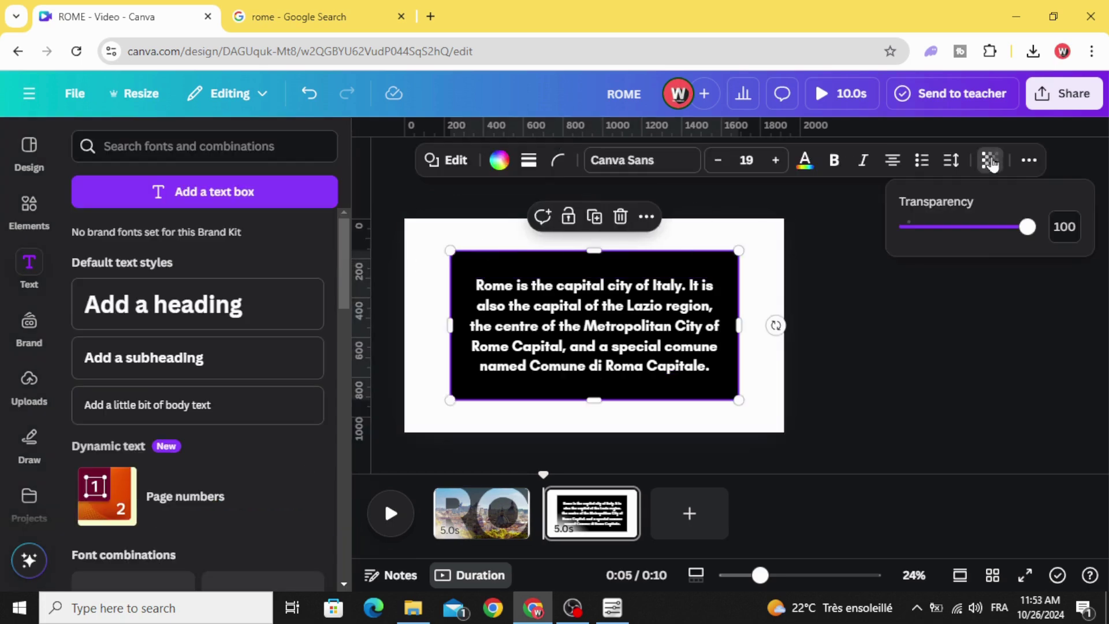
drag(1027, 227, 907, 227)
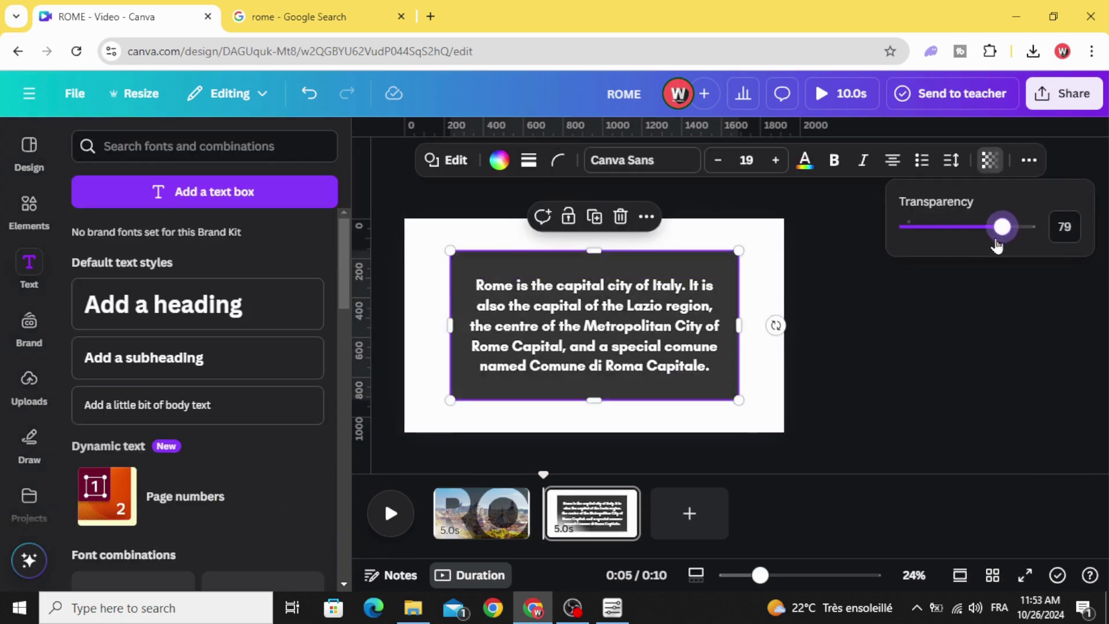
click(851, 264)
Group the description text with its box and copy the group.
mouse_move(849, 208)
mouse_down()
mouse_move(531, 419)
mouse_move(460, 419)
mouse_up()
click(542, 217)
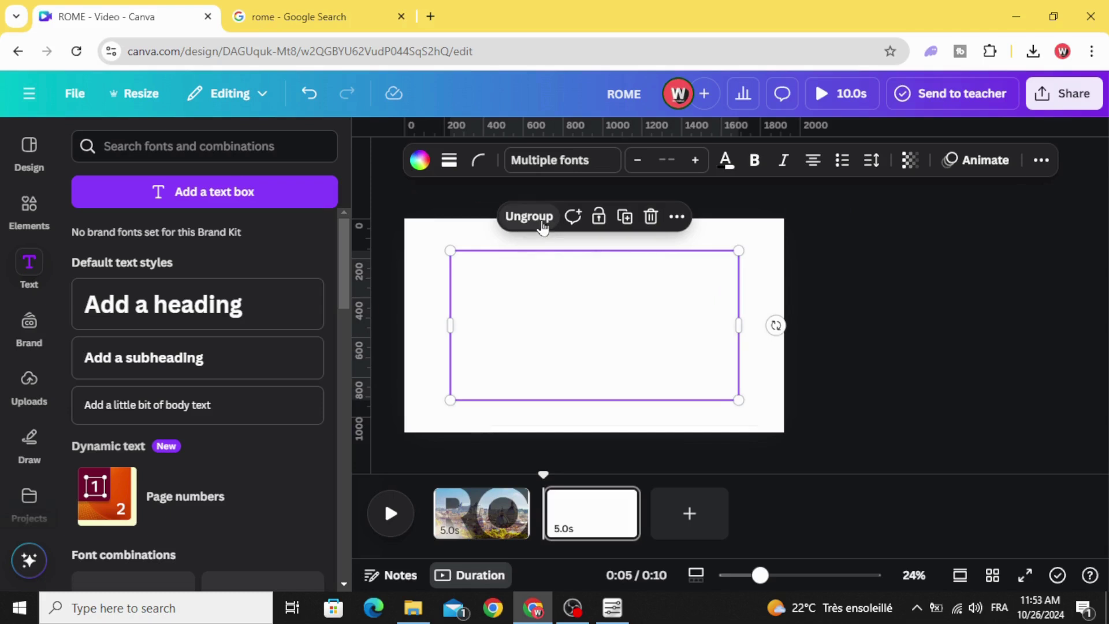
right_click(561, 303)
click(650, 136)
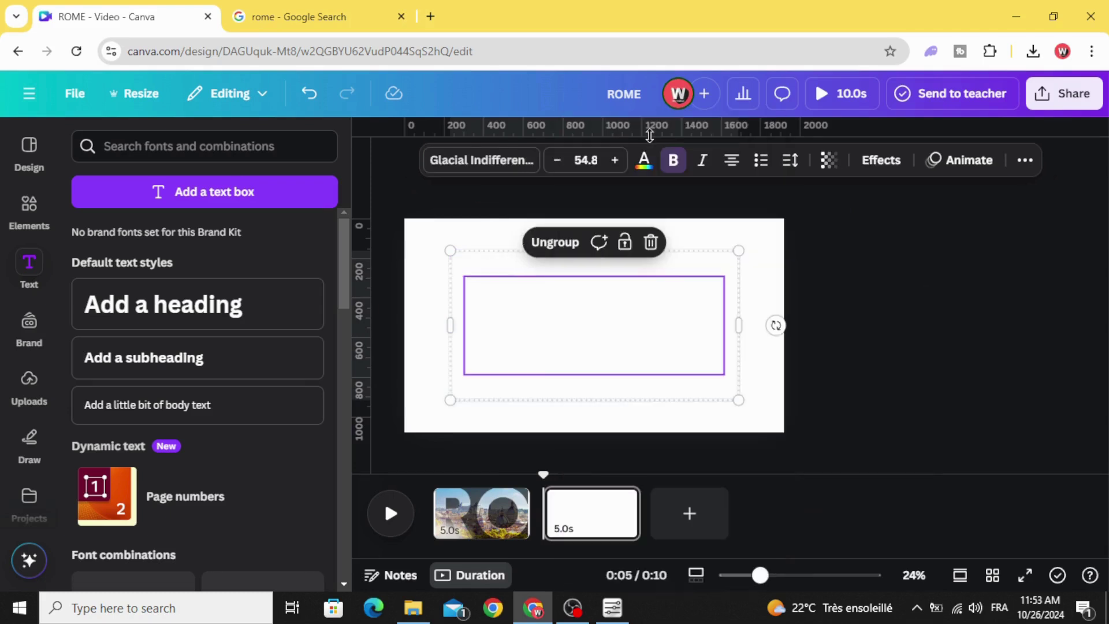
Paste the description group onto page one and drag it toward the bottom.
click(478, 511)
click(510, 368)
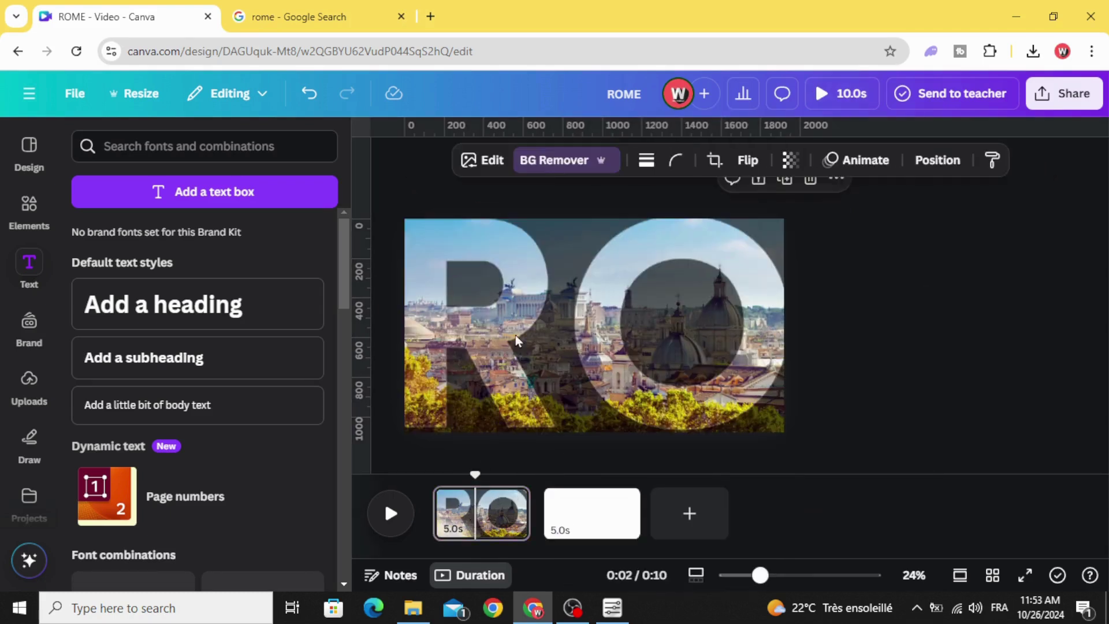
right_click(516, 336)
click(570, 169)
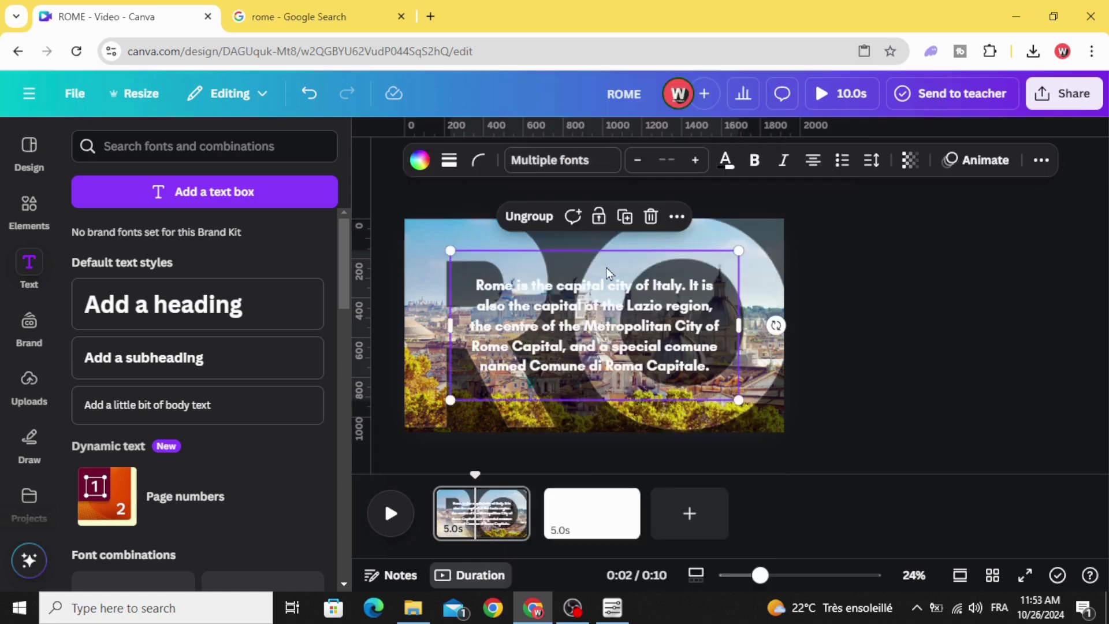
drag(586, 304, 586, 452)
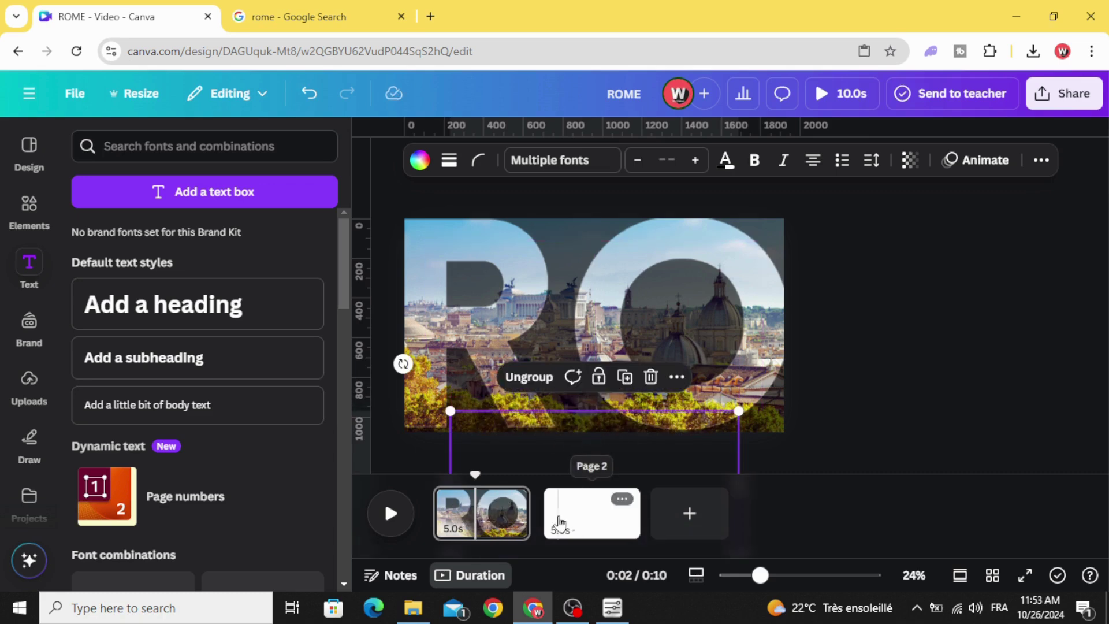
Delete the blank second page and duplicate the first page.
click(622, 501)
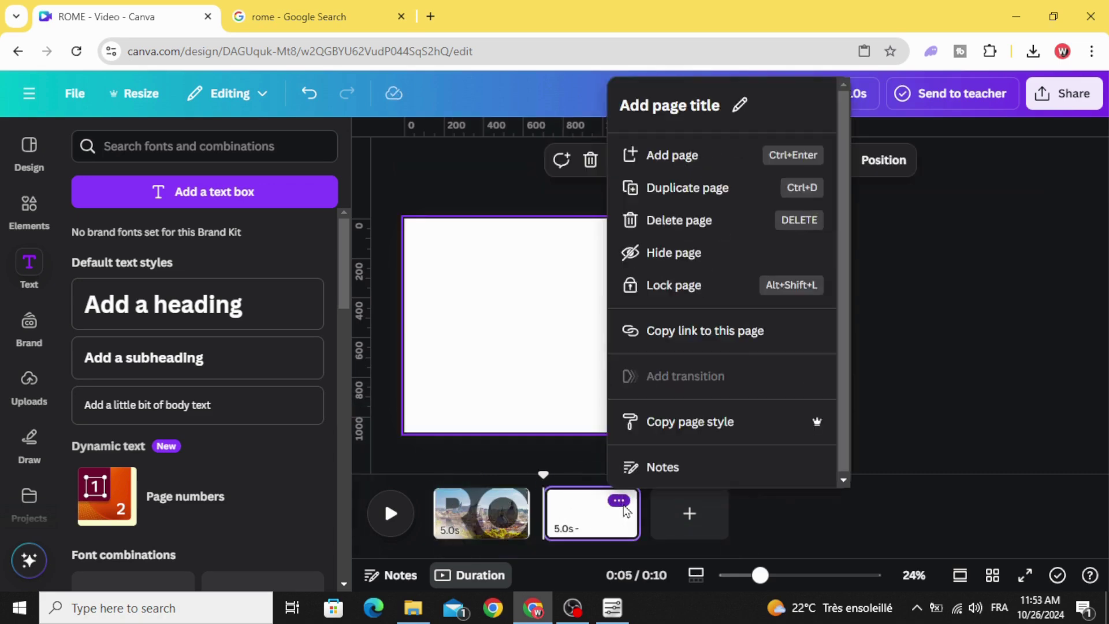
click(679, 220)
click(510, 504)
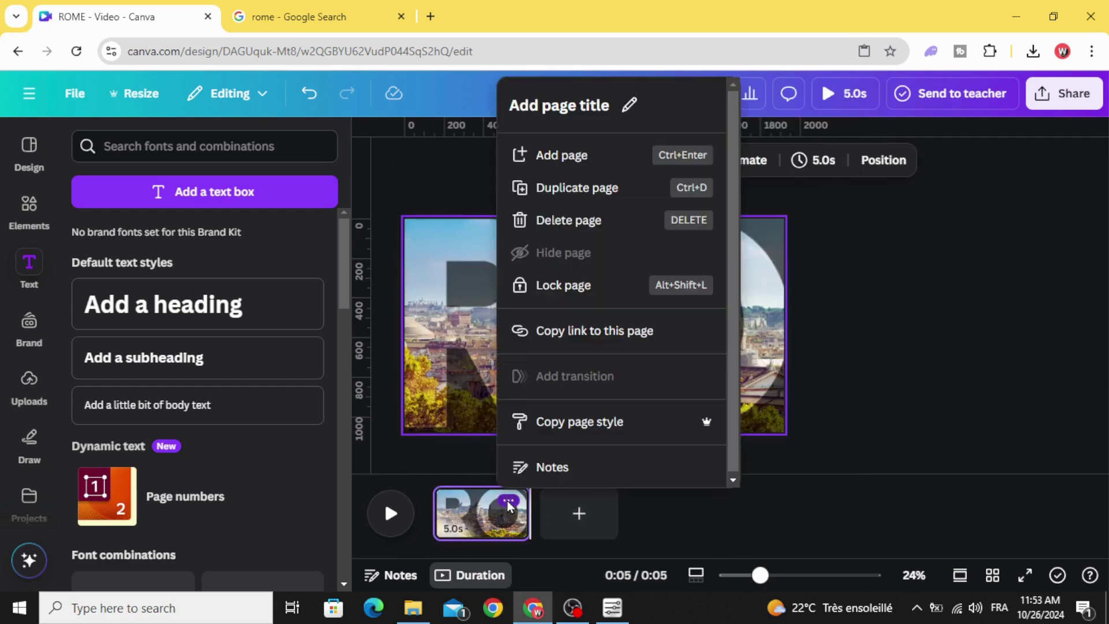
click(554, 188)
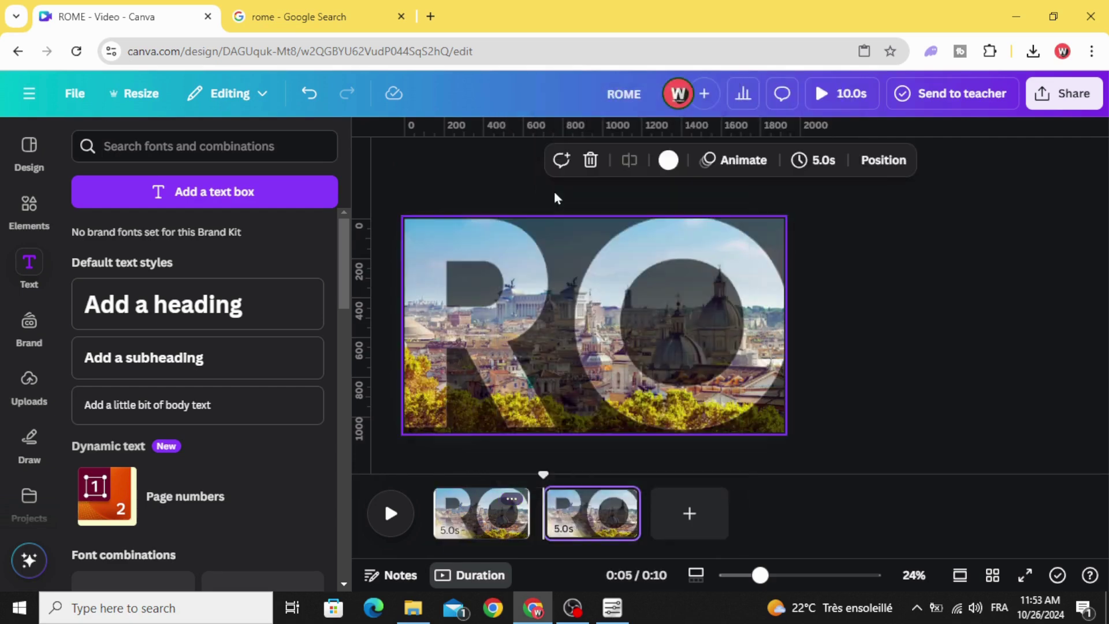
On page two, slide the photo-filled letters left so M and E show.
click(599, 280)
click(593, 511)
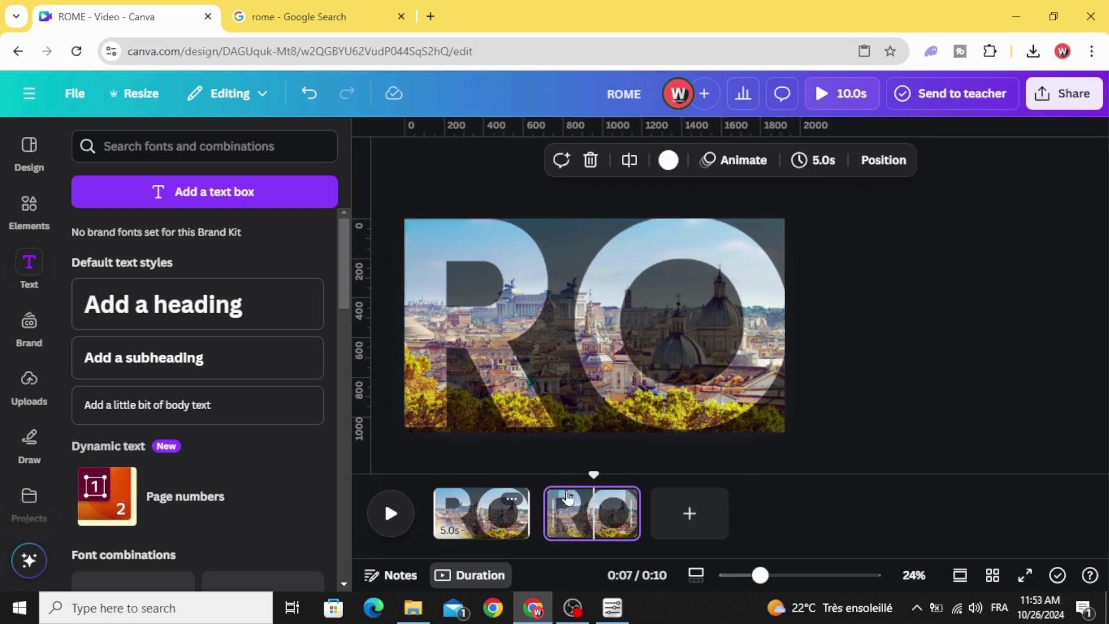
click(633, 356)
mouse_move(632, 342)
mouse_down()
mouse_move(490, 330)
mouse_move(555, 325)
mouse_up()
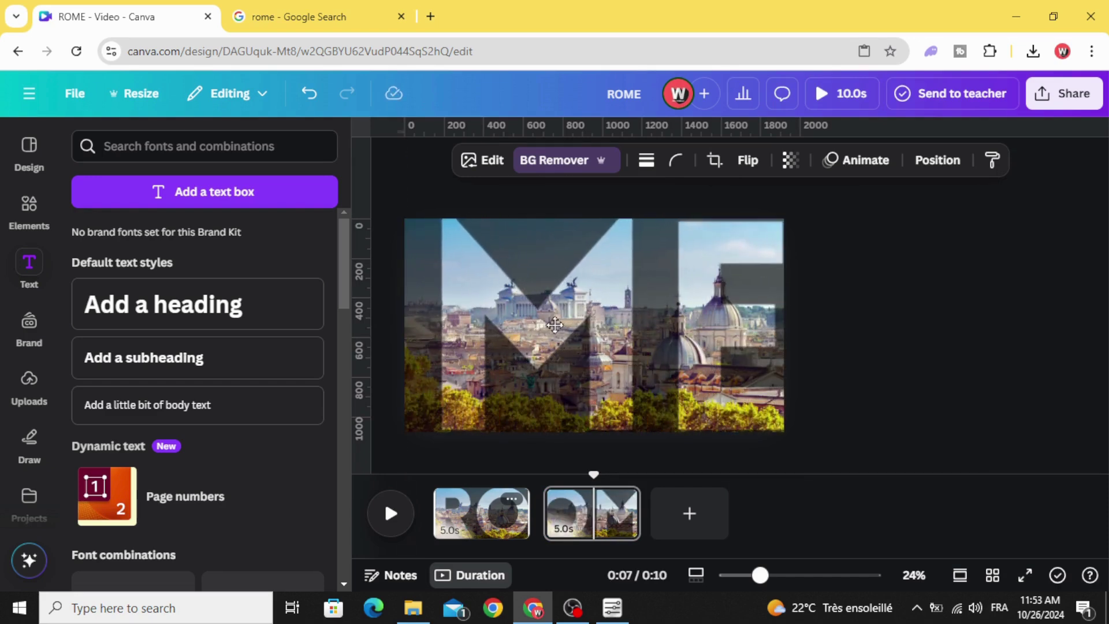
Duplicate page two and shrink the letters so the whole word ROME fits.
click(622, 499)
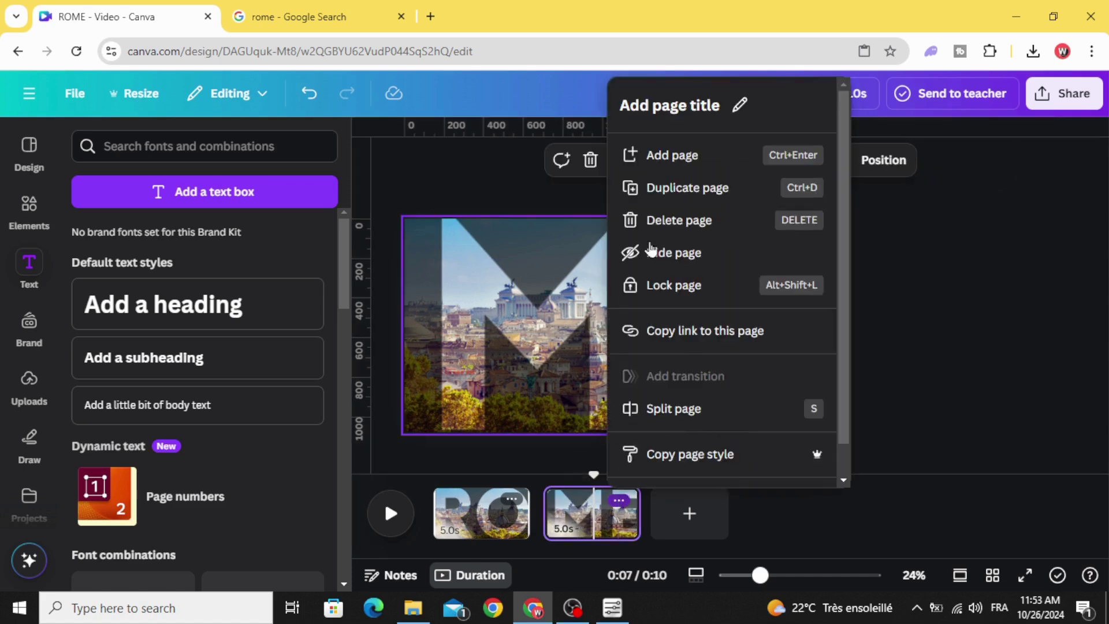
click(673, 186)
click(623, 313)
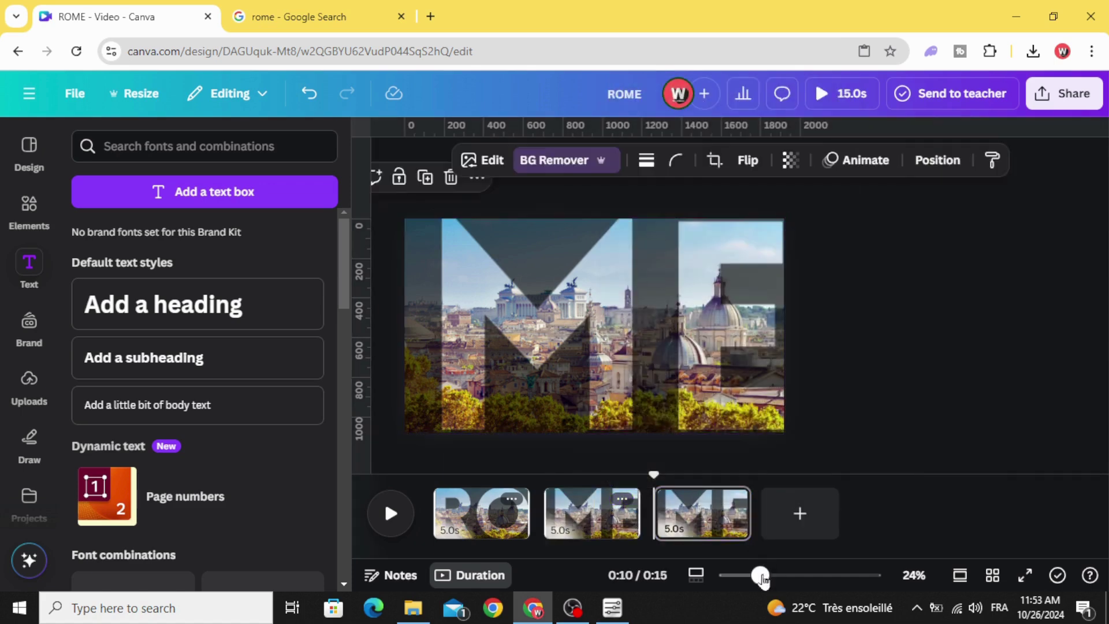
drag(760, 576, 726, 576)
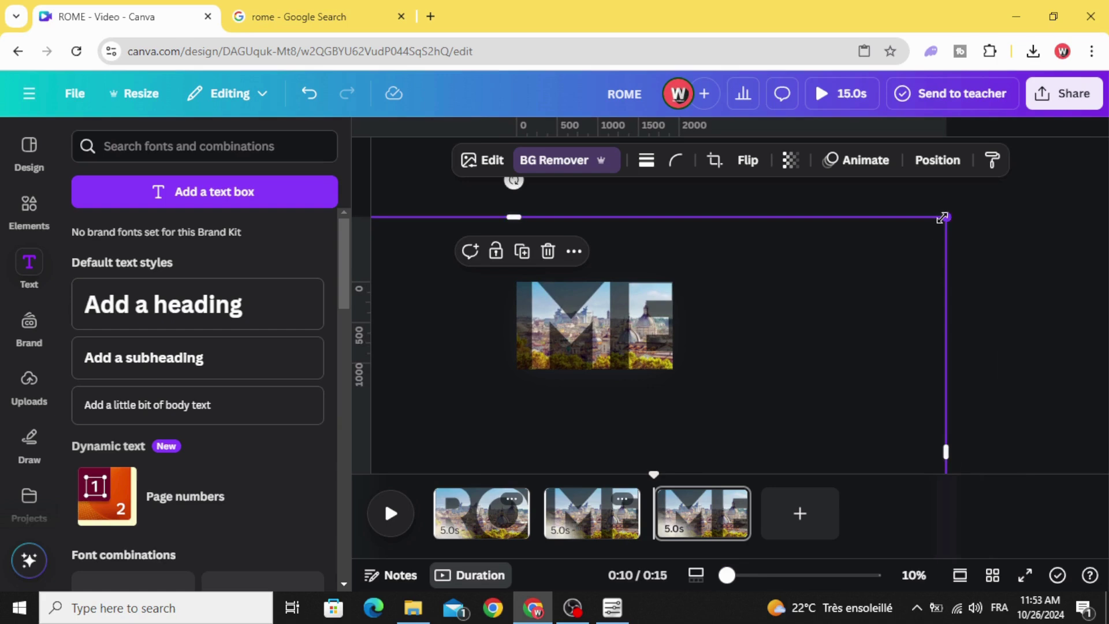
mouse_move(942, 217)
mouse_down()
mouse_move(685, 357)
mouse_move(770, 256)
mouse_move(684, 312)
mouse_up()
drag(579, 402, 708, 349)
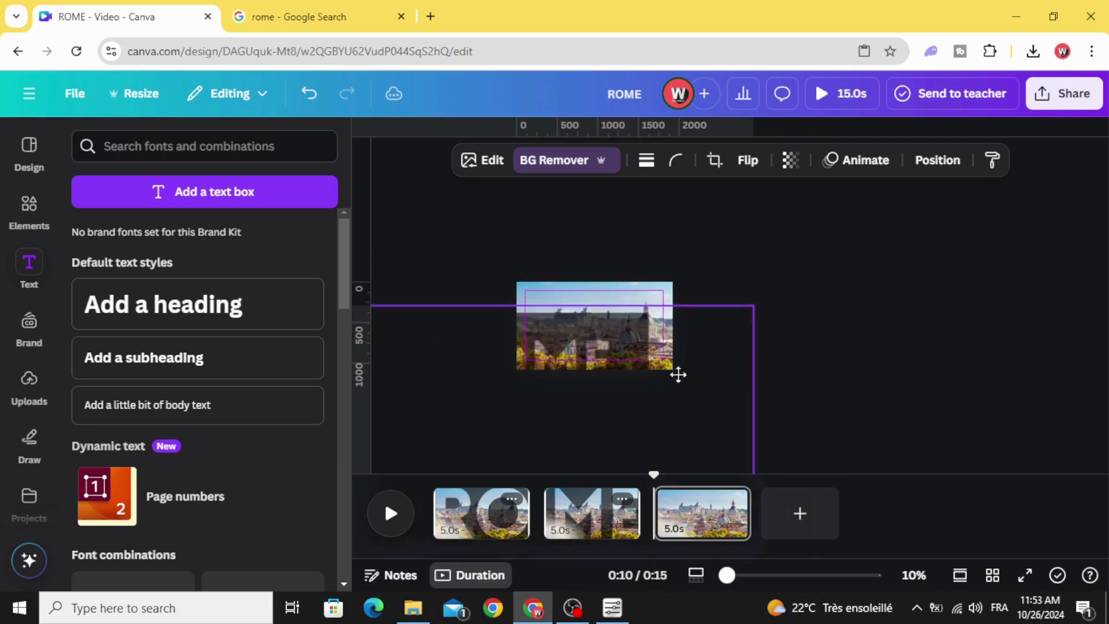
mouse_move(795, 274)
mouse_down()
mouse_move(668, 364)
mouse_move(663, 334)
mouse_up()
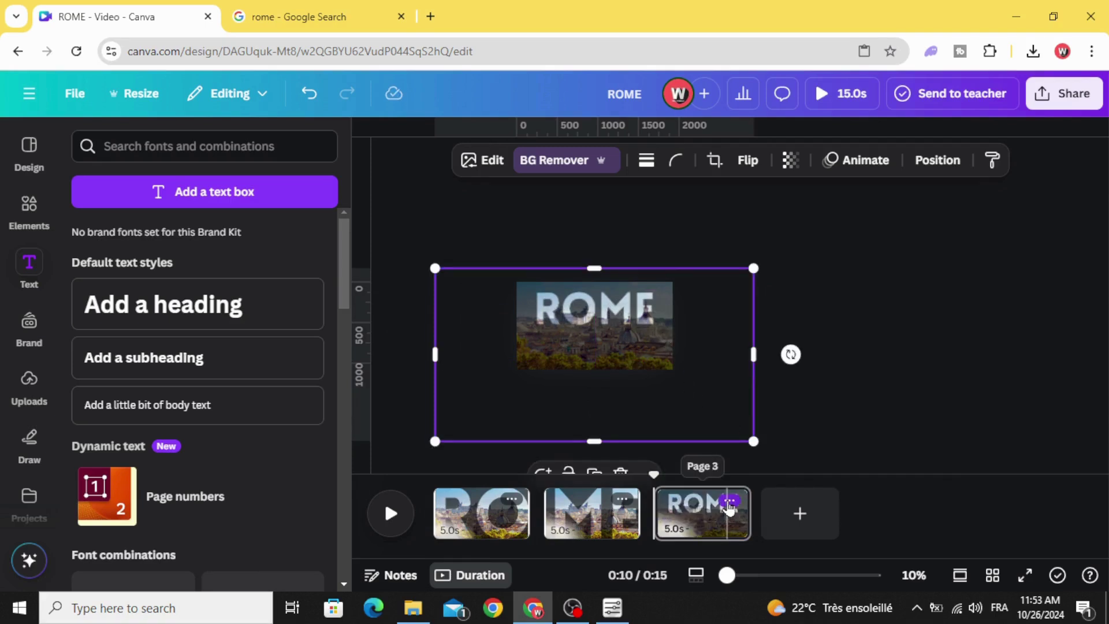
Duplicate page 3 into a fourth page and drag the ROME letters off it.
click(730, 503)
click(797, 187)
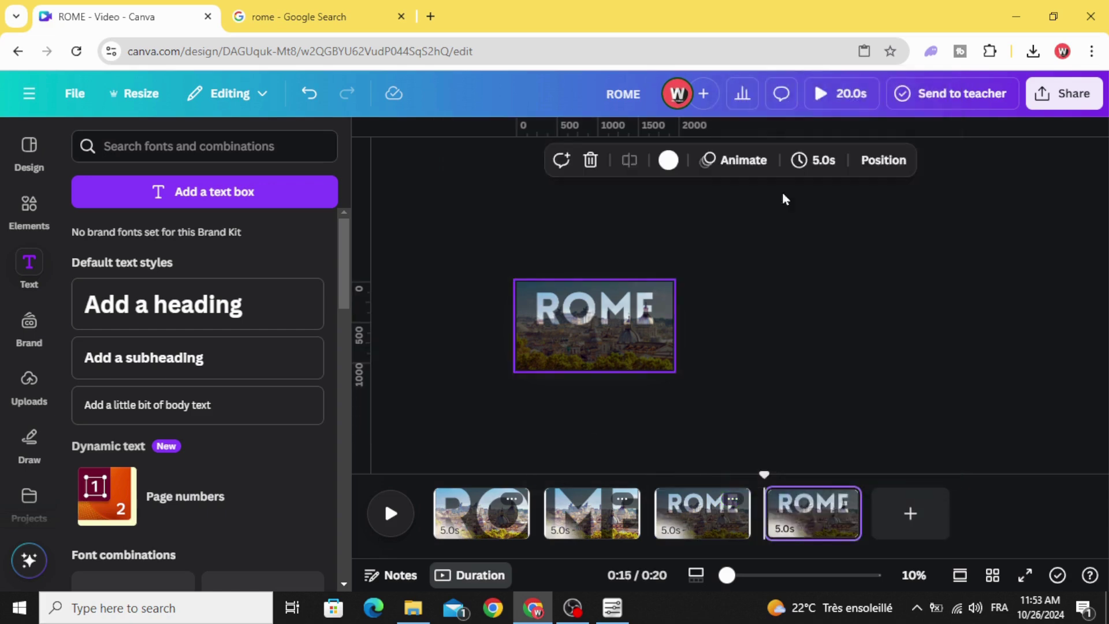
click(813, 513)
click(578, 338)
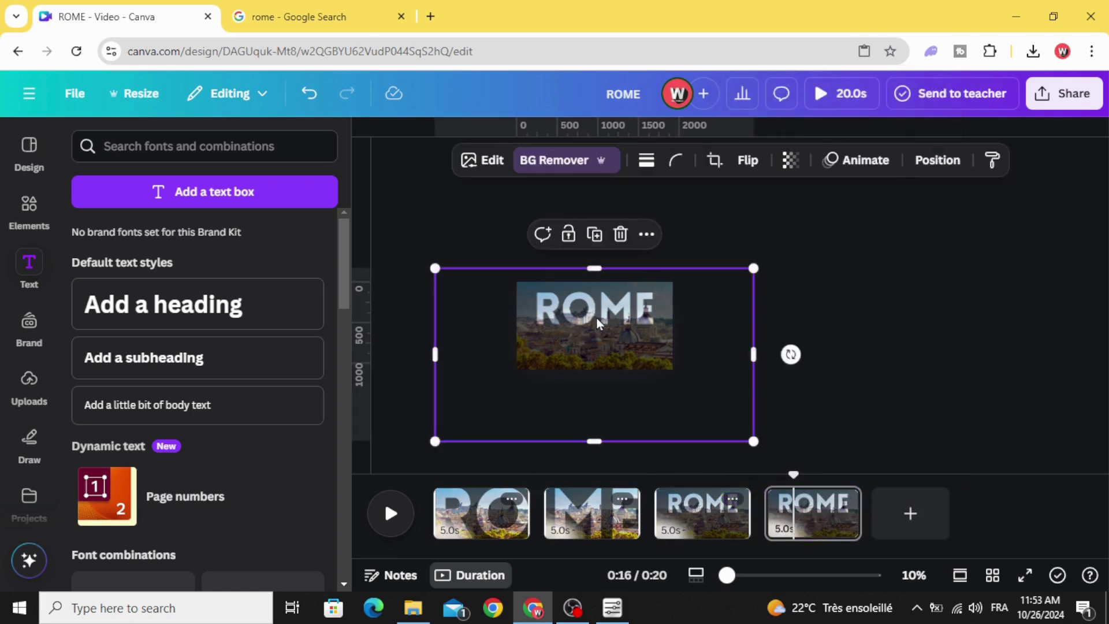
drag(597, 339, 600, 290)
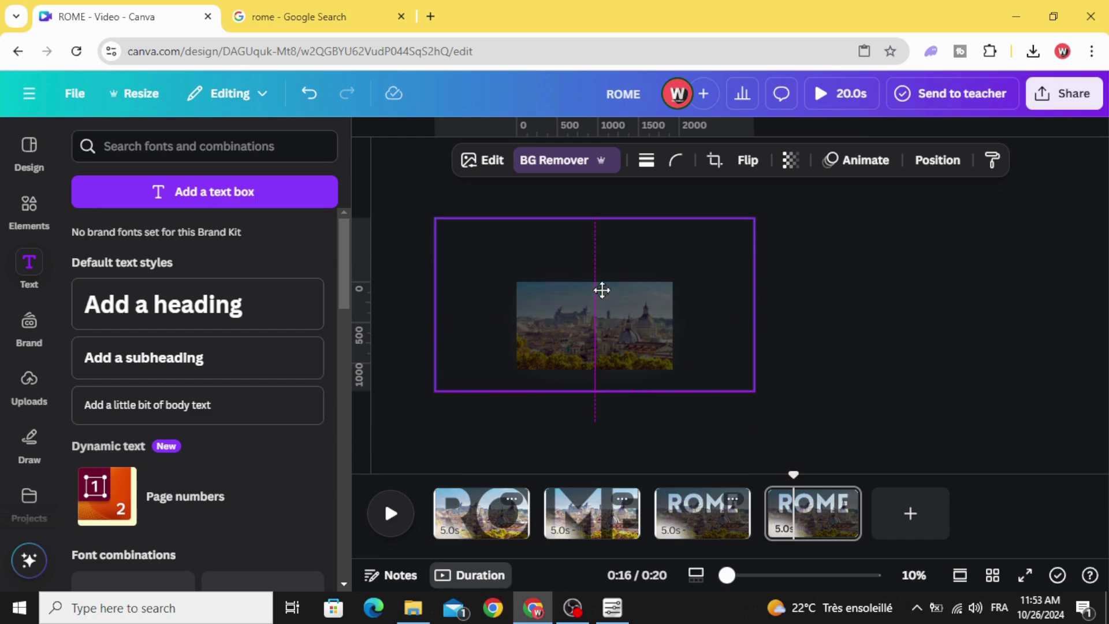
click(614, 397)
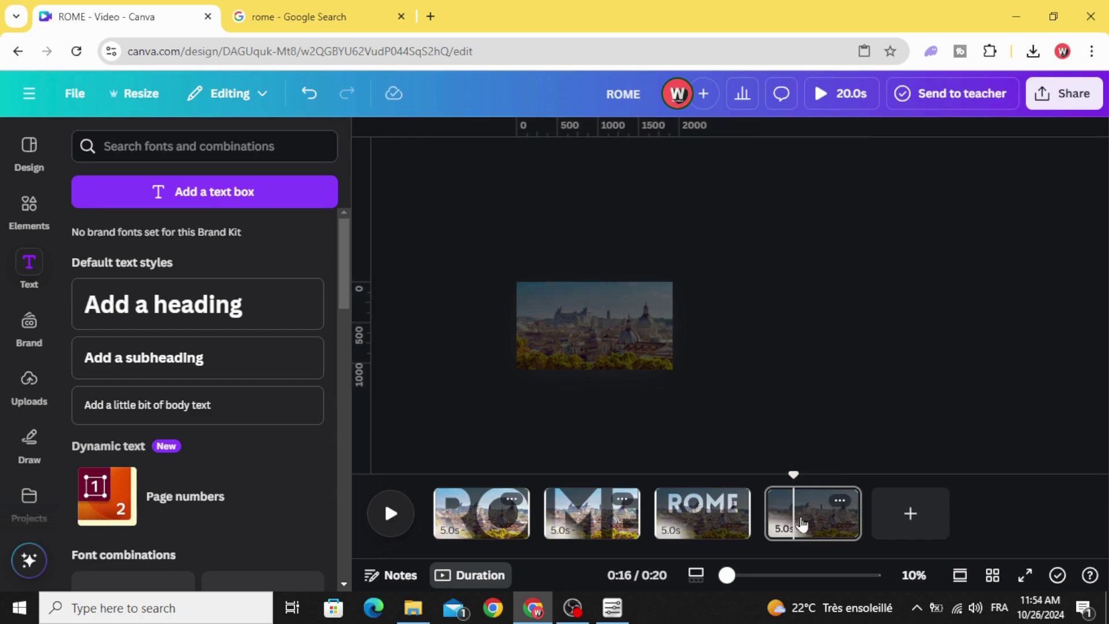
Drag the Rome description text up so it sits centred over the photo.
click(594, 364)
click(596, 382)
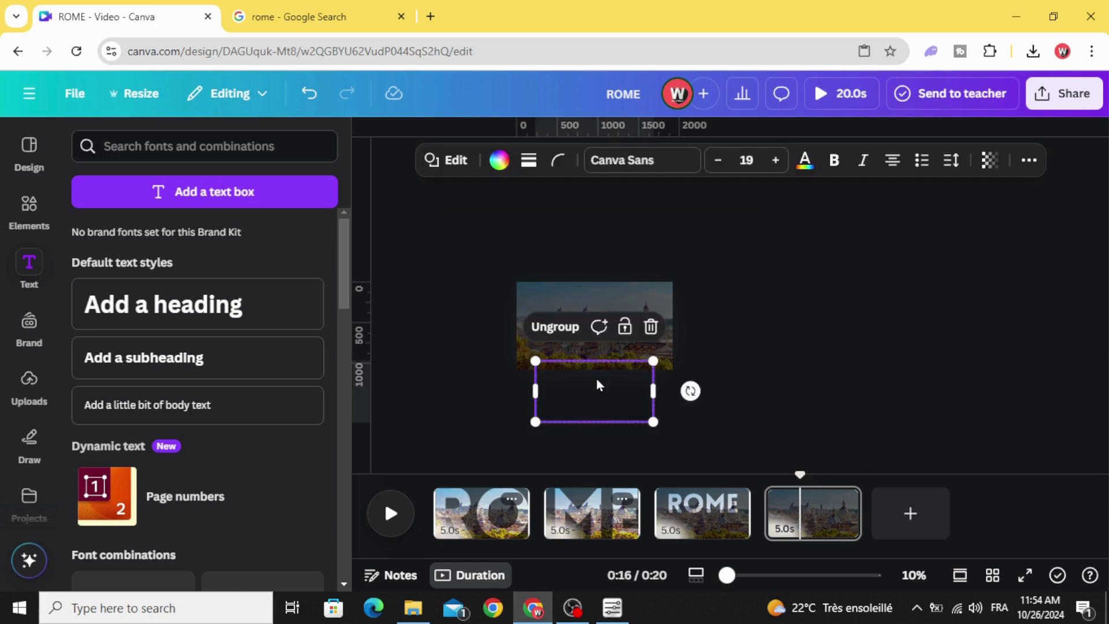
drag(592, 398, 597, 339)
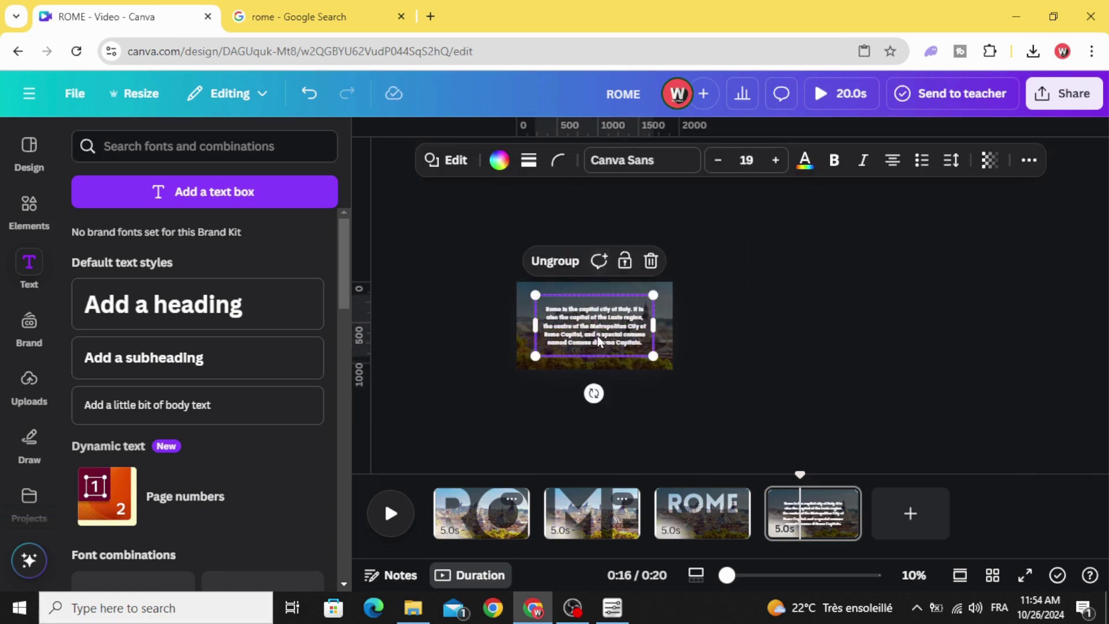
Apply a lengthened Match & Move transition between all pages.
click(545, 527)
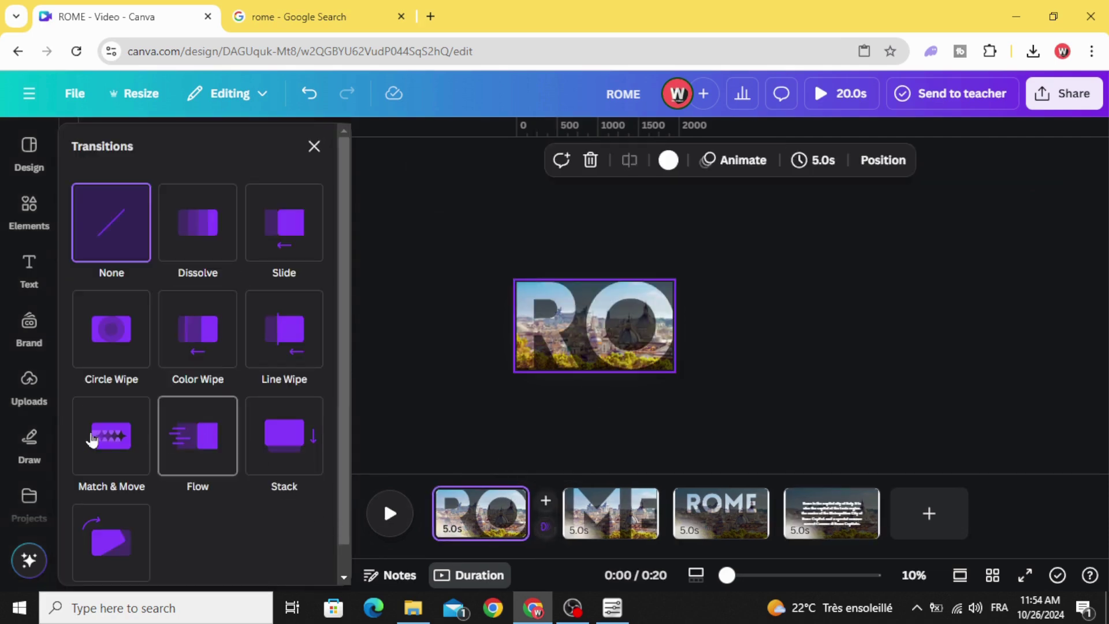
click(111, 450)
drag(110, 490, 206, 491)
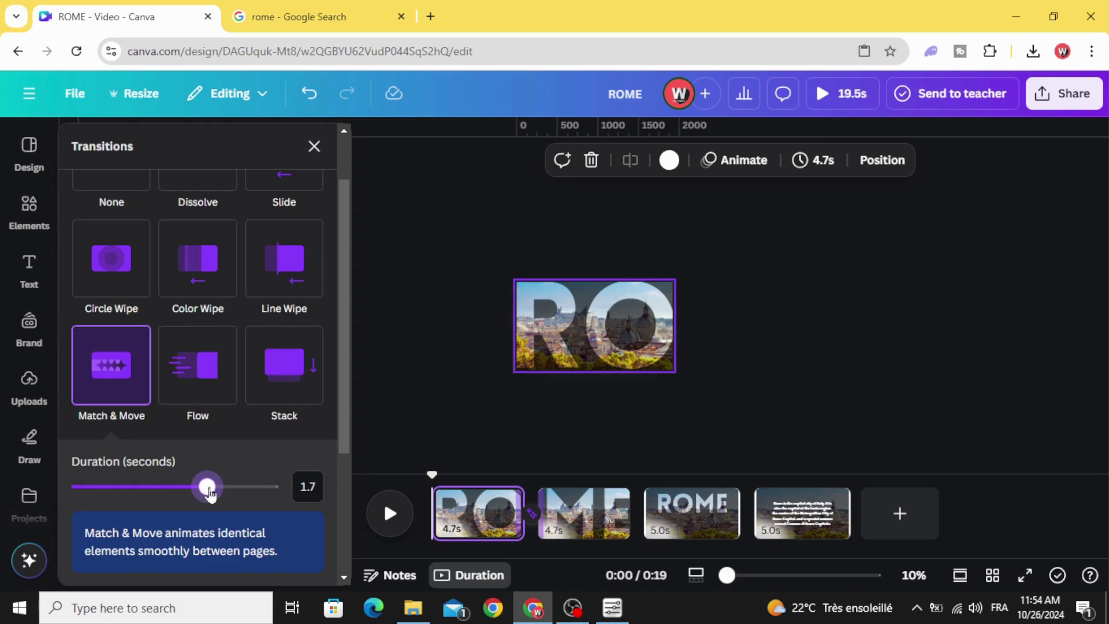
scroll(261, 426, down, 3)
scroll(257, 437, up, 2)
scroll(258, 437, down, 4)
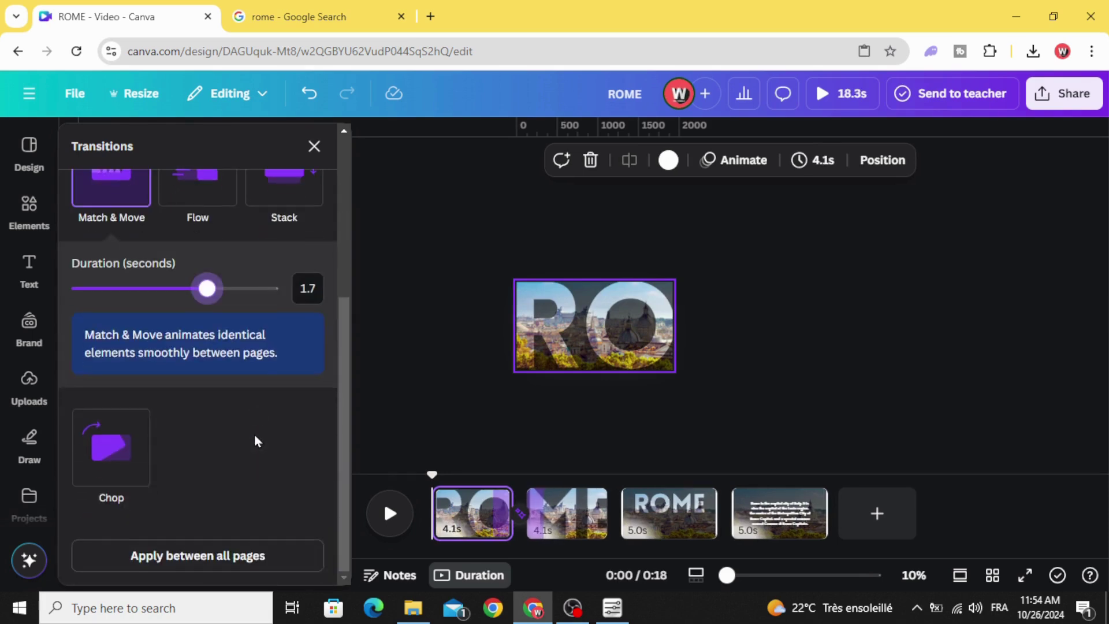
click(228, 556)
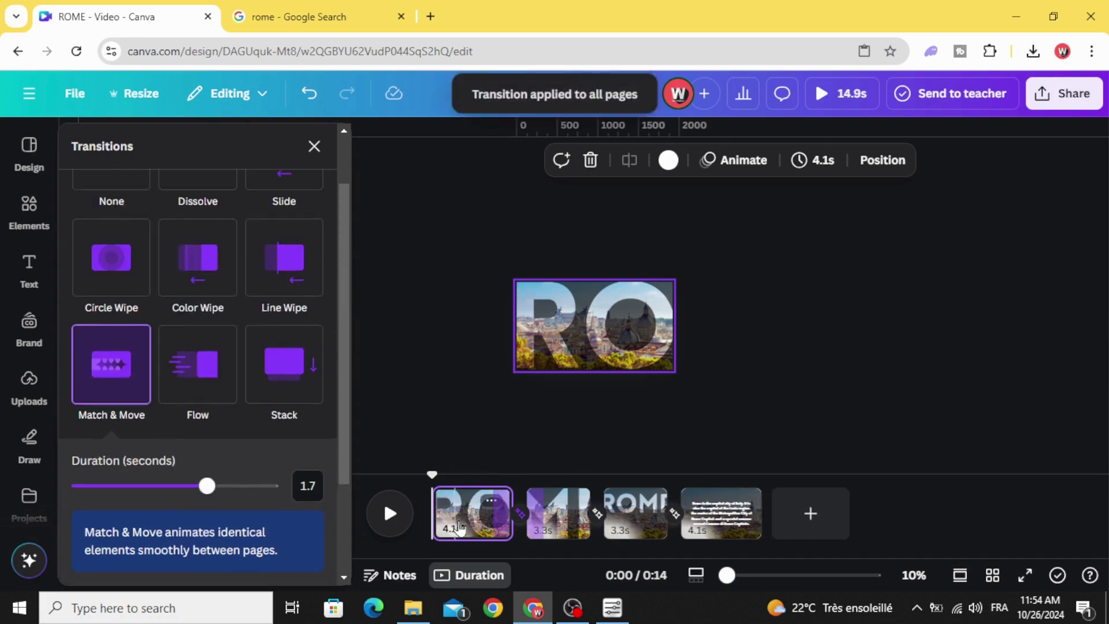
Set every page's timing to two seconds for an eight-second video.
click(769, 160)
text(2)
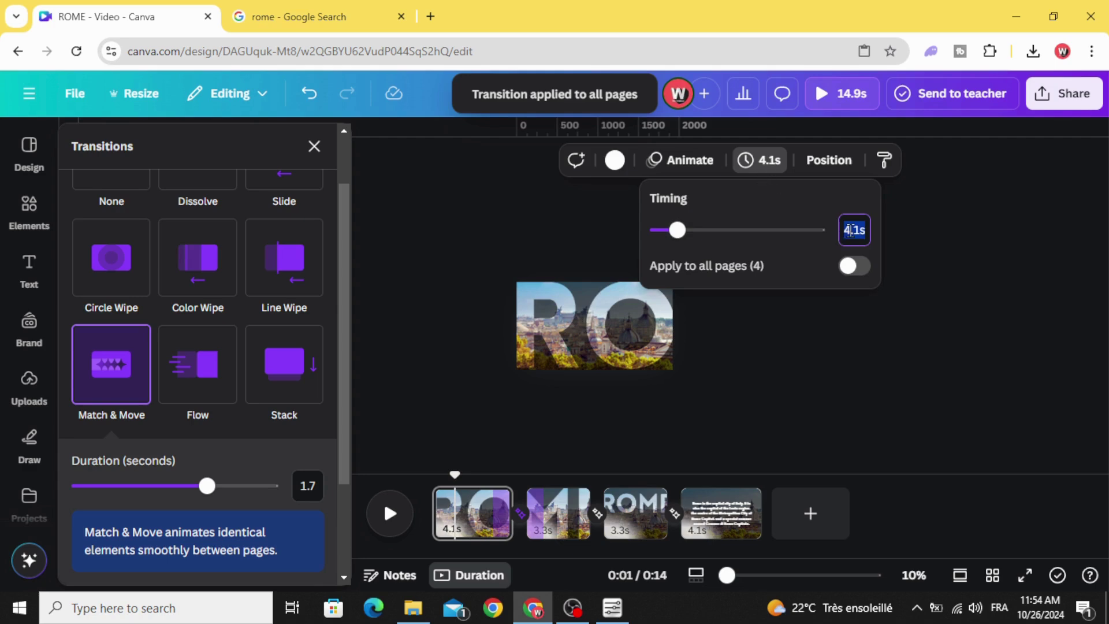
click(849, 265)
click(434, 444)
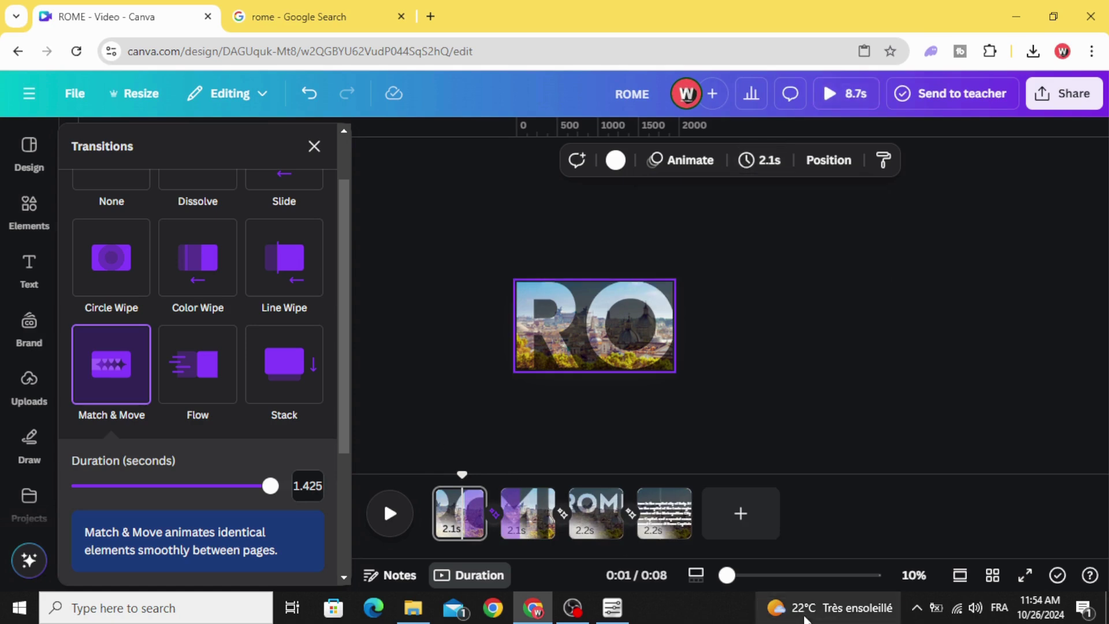
drag(725, 574, 764, 574)
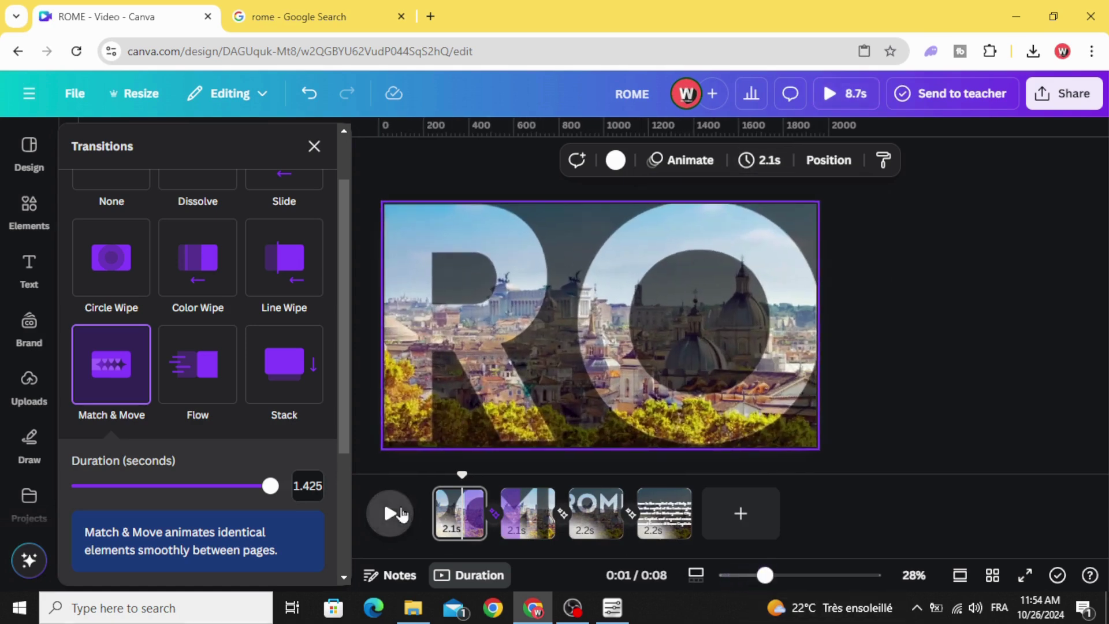
Play the eight-second ROME video preview from the start.
click(390, 514)
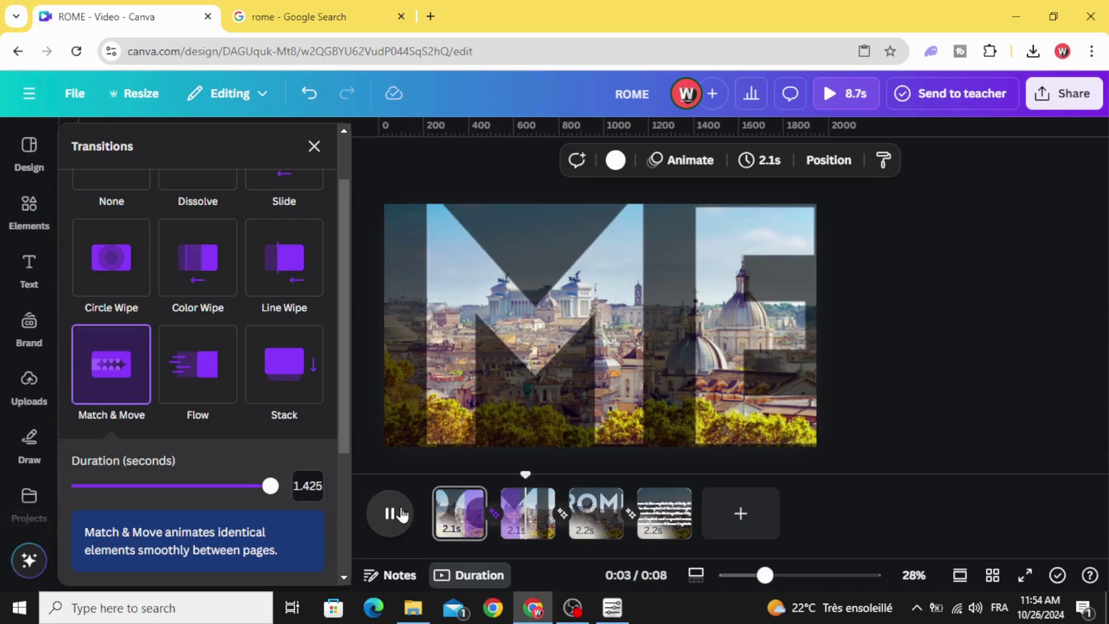